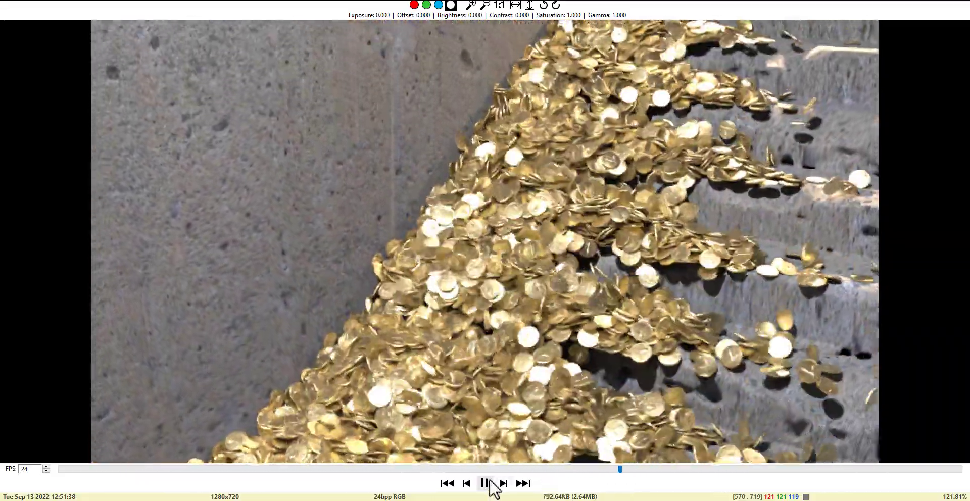
# Step: Switch to the browser and look through the Houdini project posts on the creator's Patreon page
pyautogui.hotkey('alt', 'Tab')
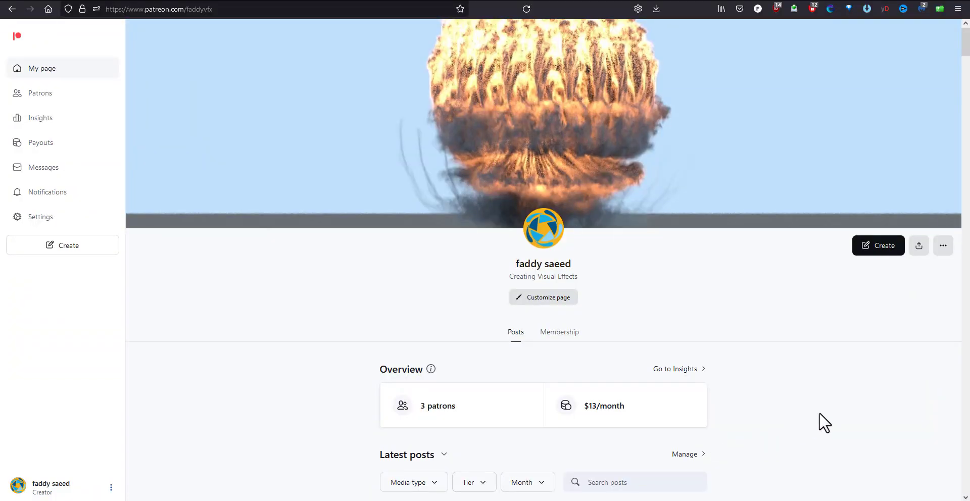
pyautogui.scroll(-4, 824, 413)
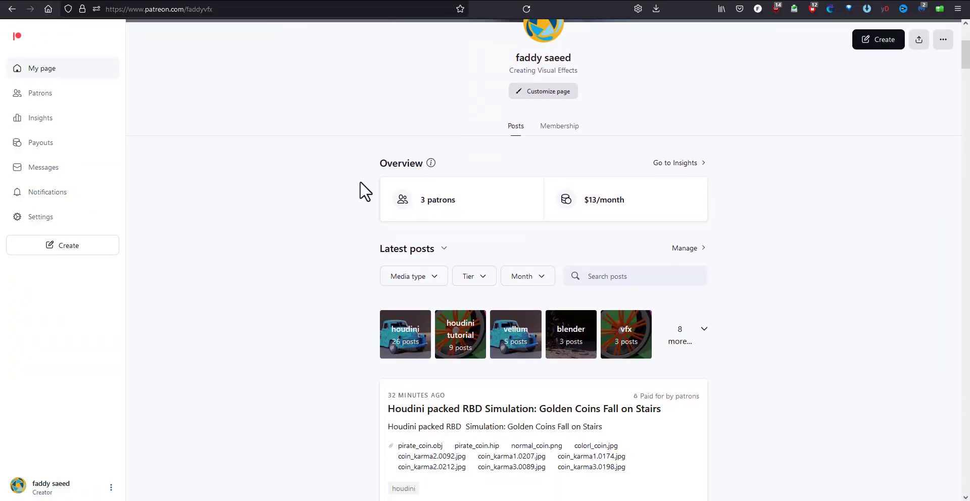
pyautogui.scroll(-15, 278, 316)
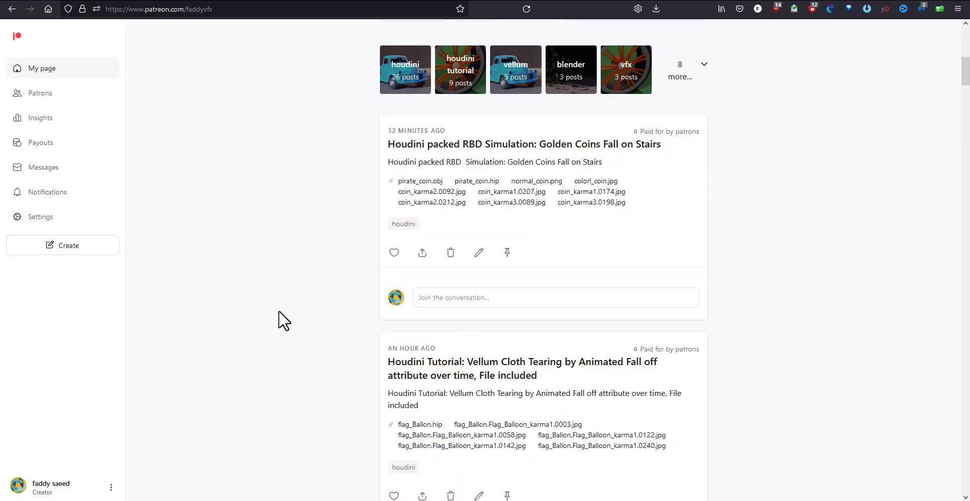
pyautogui.scroll(-16, 278, 311)
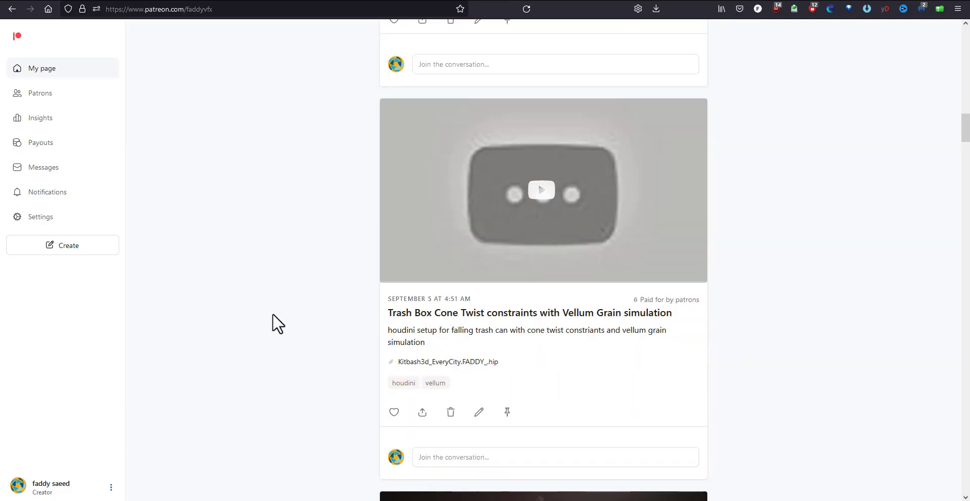
pyautogui.scroll(-16, 273, 315)
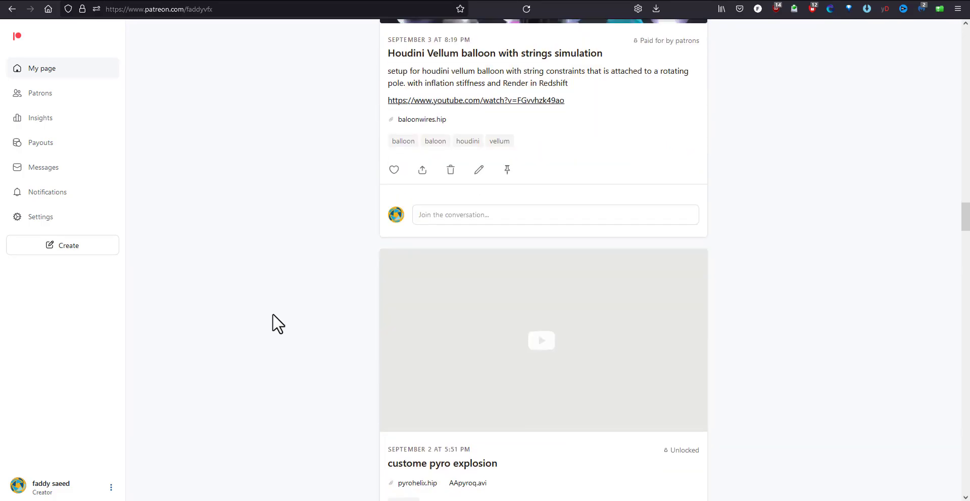
pyautogui.scroll(-15, 272, 314)
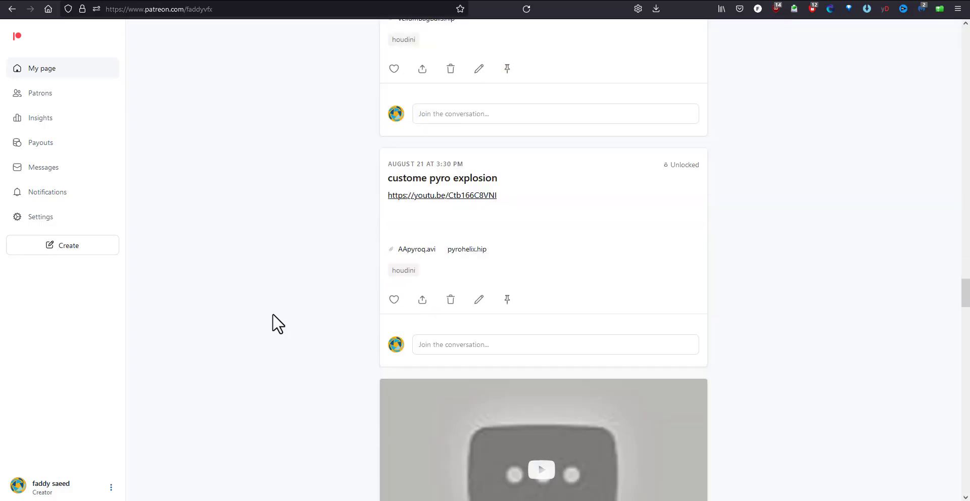
pyautogui.scroll(-14, 272, 315)
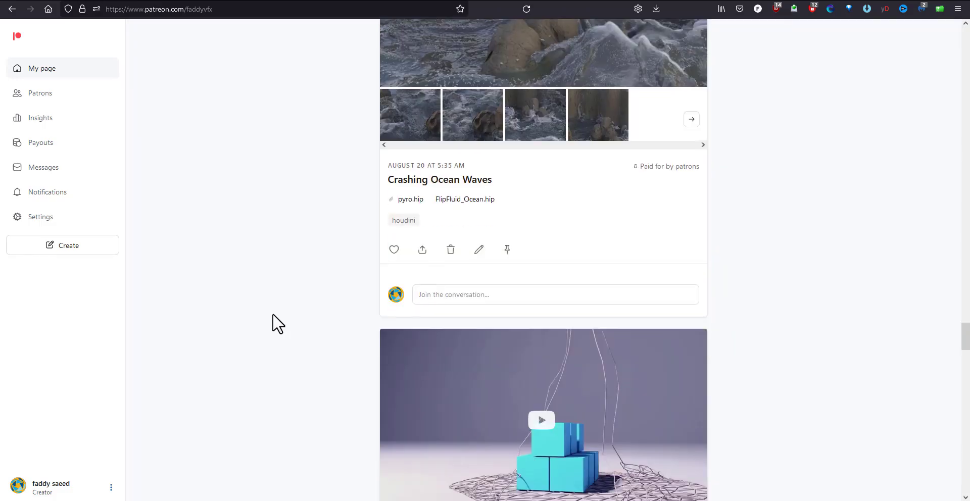
pyautogui.scroll(-12, 272, 314)
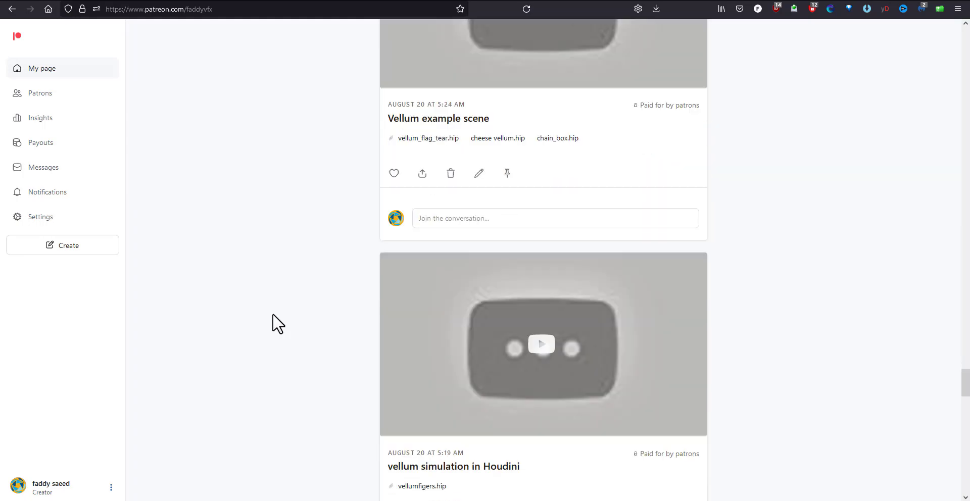
pyautogui.scroll(-14, 272, 324)
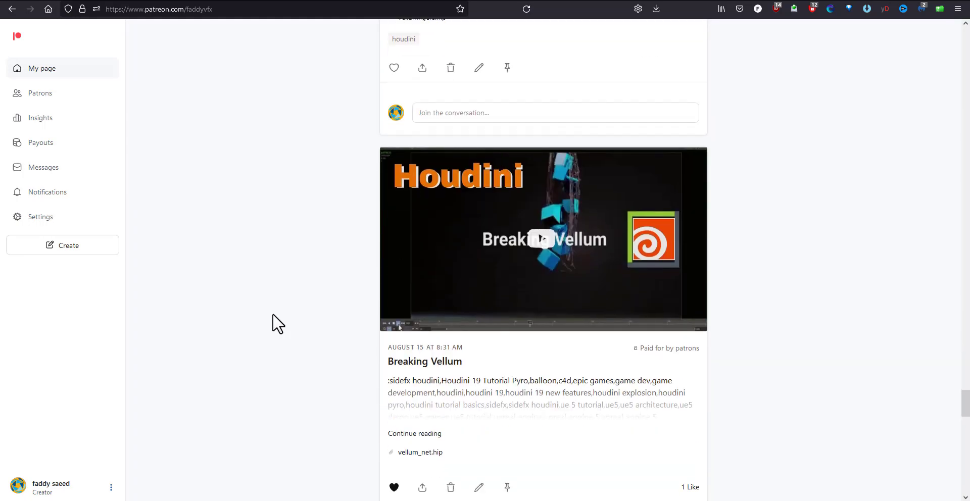
pyautogui.scroll(-5, 272, 315)
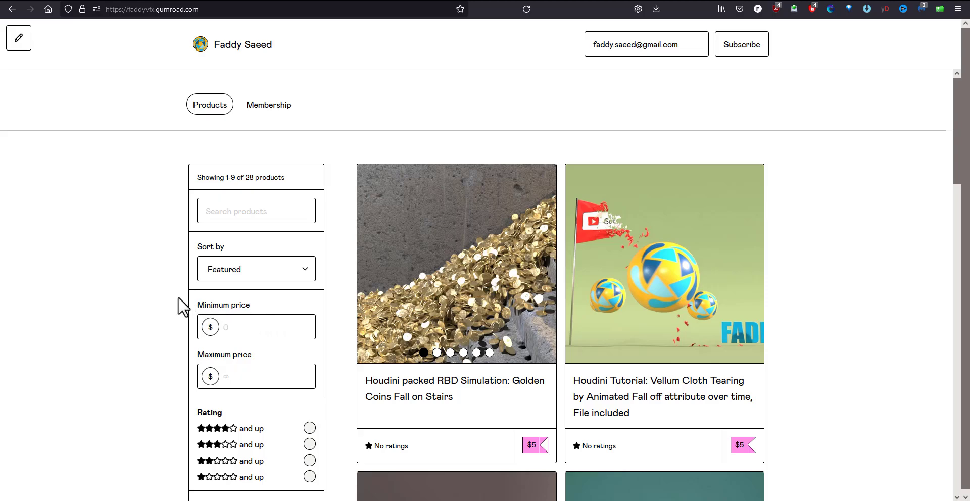
# Step: Look through the Houdini scene files and tutorials offered on the Gumroad store page
pyautogui.scroll(-12, 178, 297)
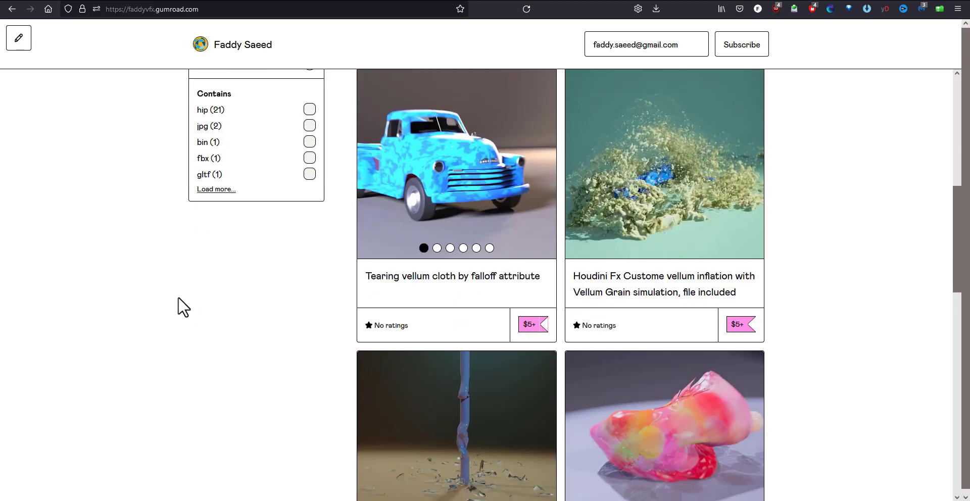
pyautogui.scroll(-15, 178, 297)
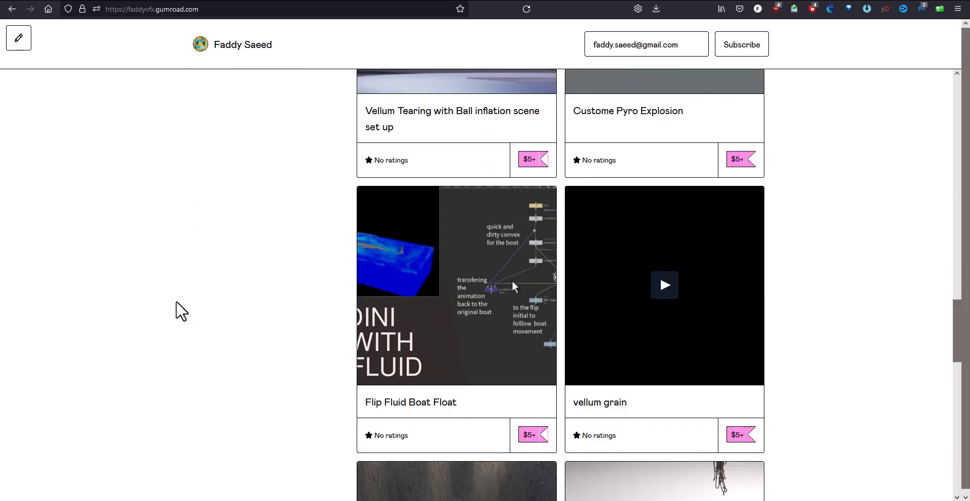
pyautogui.scroll(-10, 176, 301)
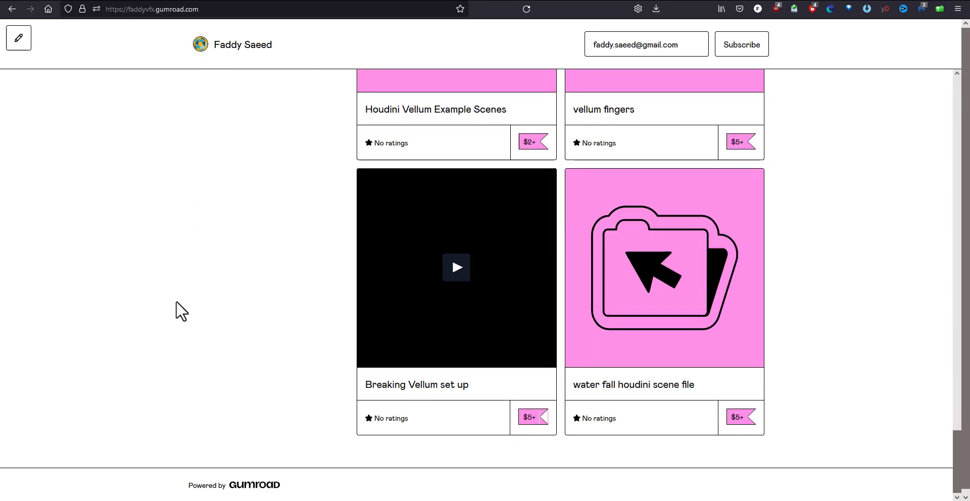
pyautogui.scroll(-15, 176, 301)
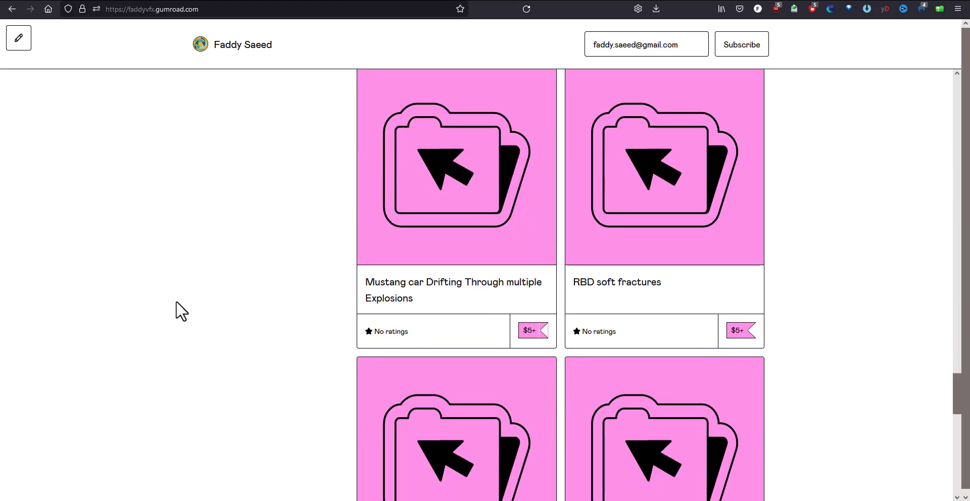
pyautogui.scroll(-10, 176, 301)
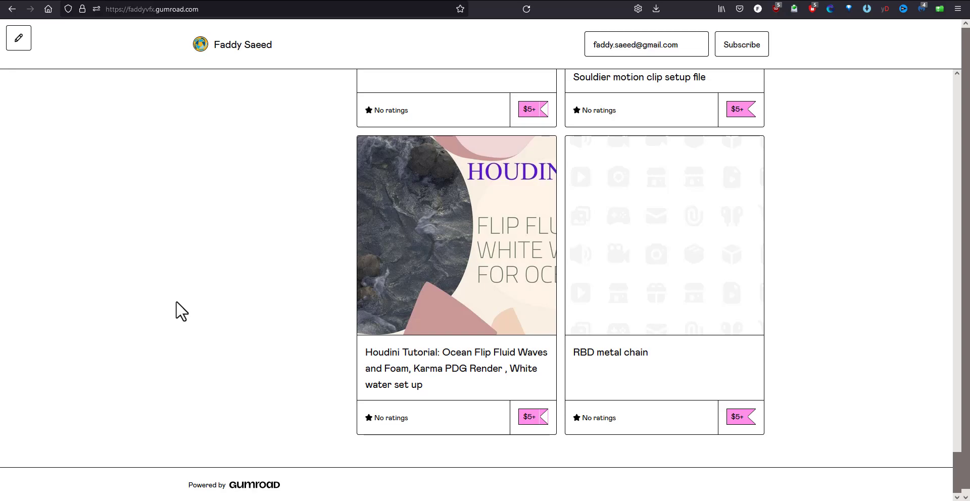
# Step: Open the YouTube channel's membership page and look through its members-only Houdini tutorials
pyautogui.hotkey('ctrl', 'Tab')
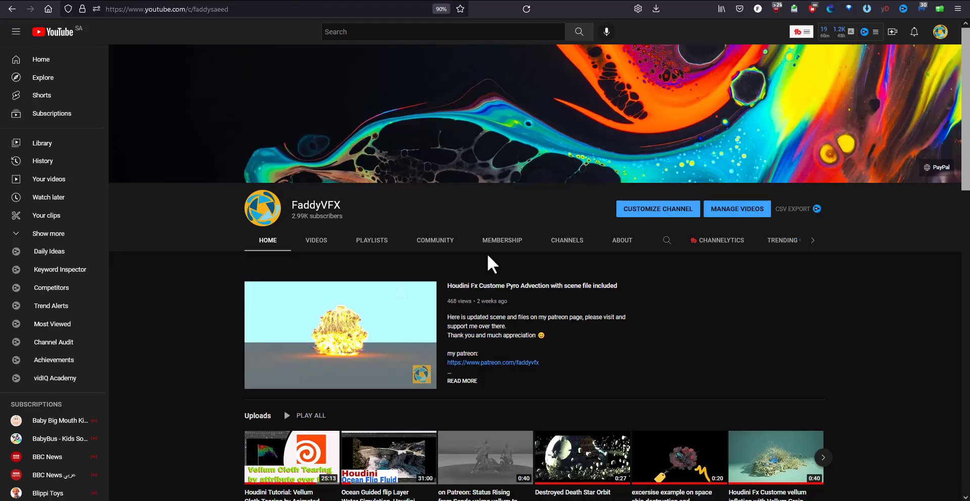
pyautogui.click(516, 242)
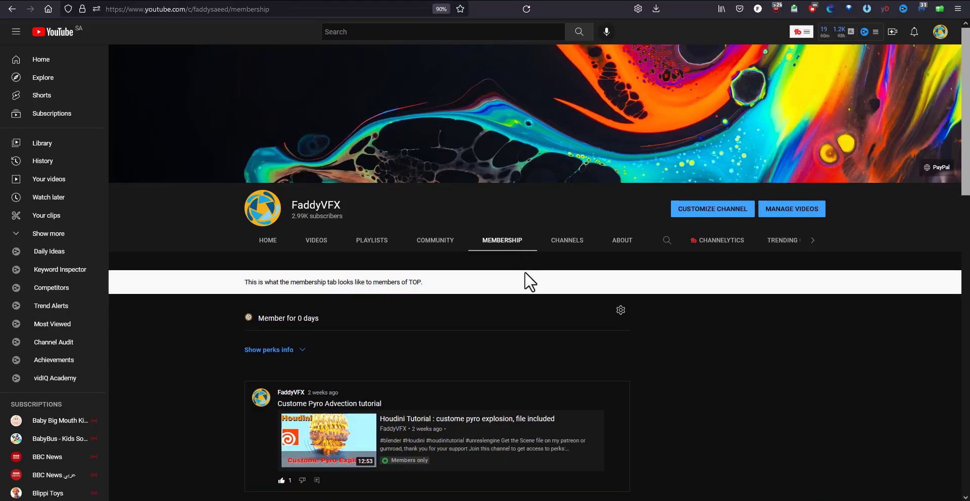
pyautogui.scroll(-15, 770, 399)
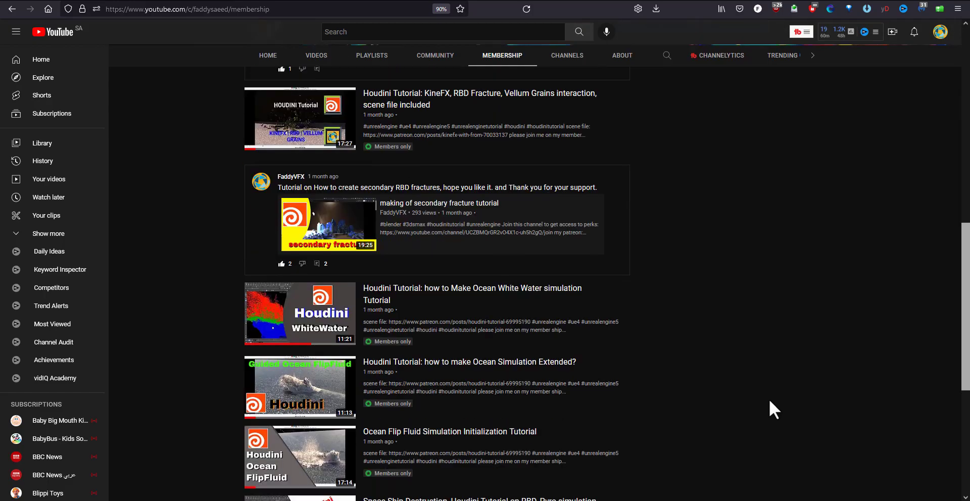
pyautogui.scroll(15, 769, 400)
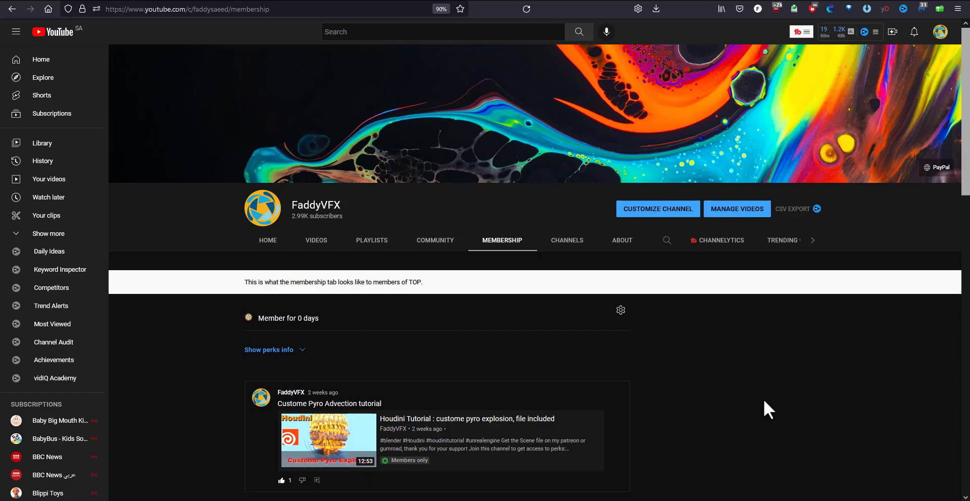
pyautogui.scroll(-12, 765, 400)
pyautogui.scroll(-3, 763, 399)
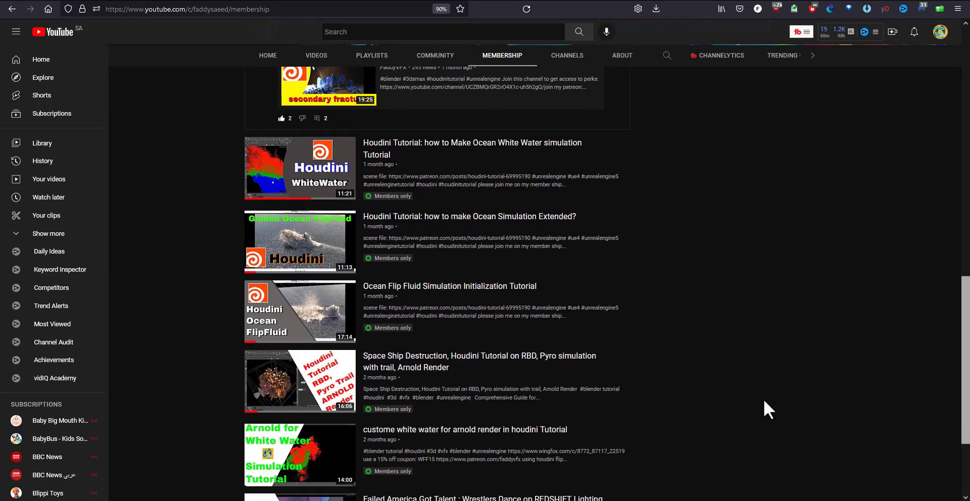
pyautogui.scroll(-3, 764, 404)
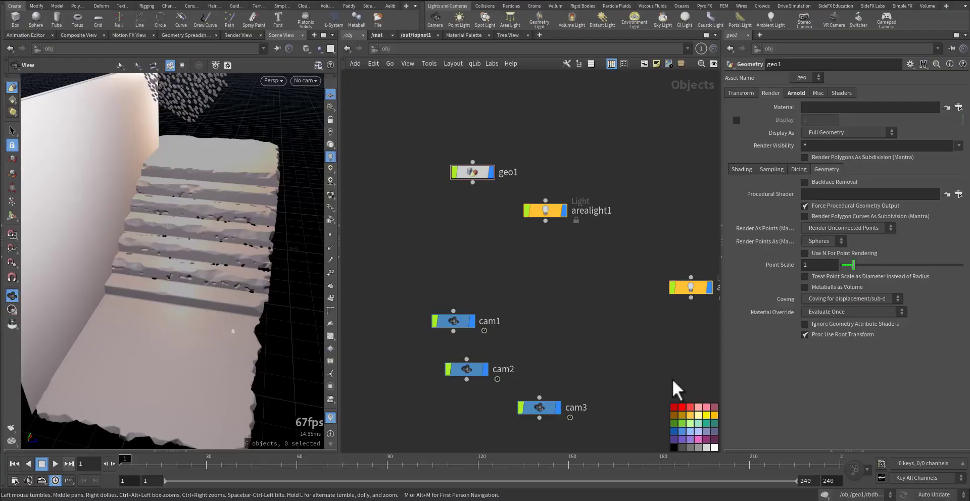
# Step: Tidy the object network in Houdini by stacking cam1, cam2 and cam3 closely and moving arealight2 beneath arealight1
pyautogui.moveTo(546, 319); pyautogui.dragTo(532, 280, button='middle')
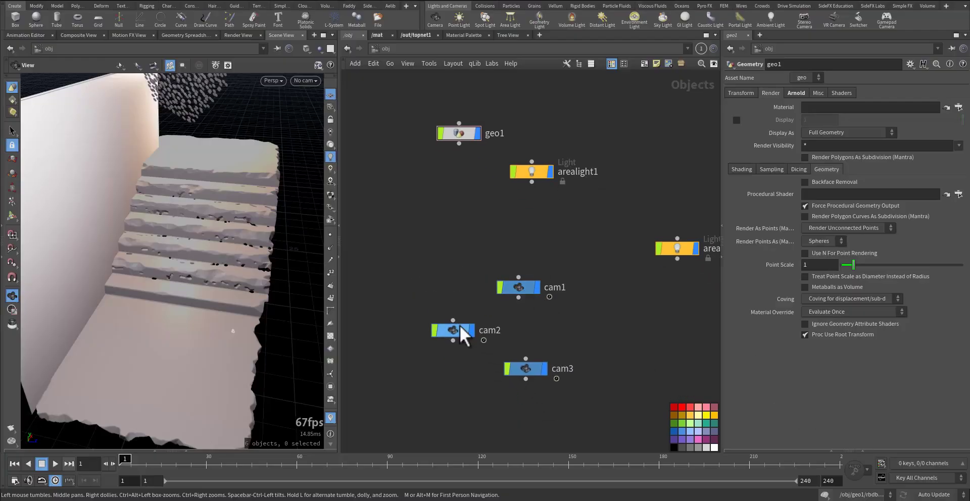
pyautogui.moveTo(681, 266); pyautogui.dragTo(598, 289, button='middle')
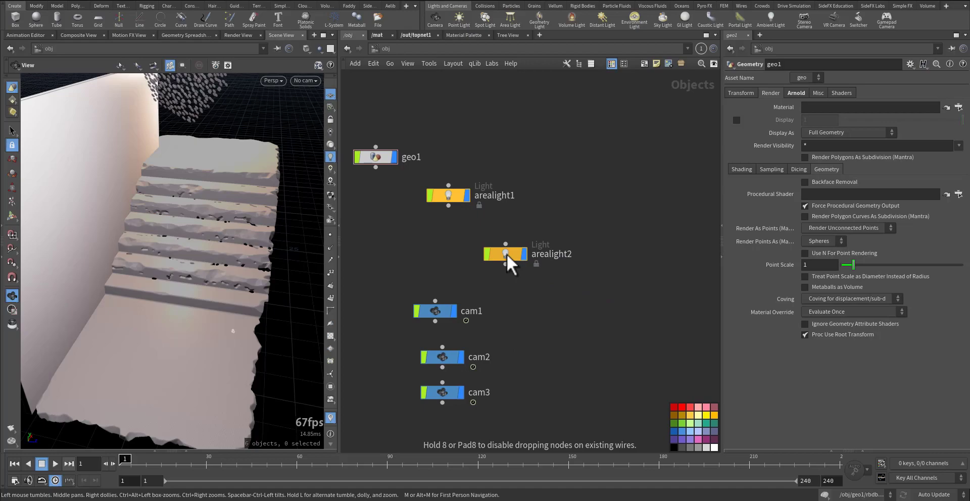
pyautogui.moveTo(467, 236); pyautogui.dragTo(549, 309, button='middle')
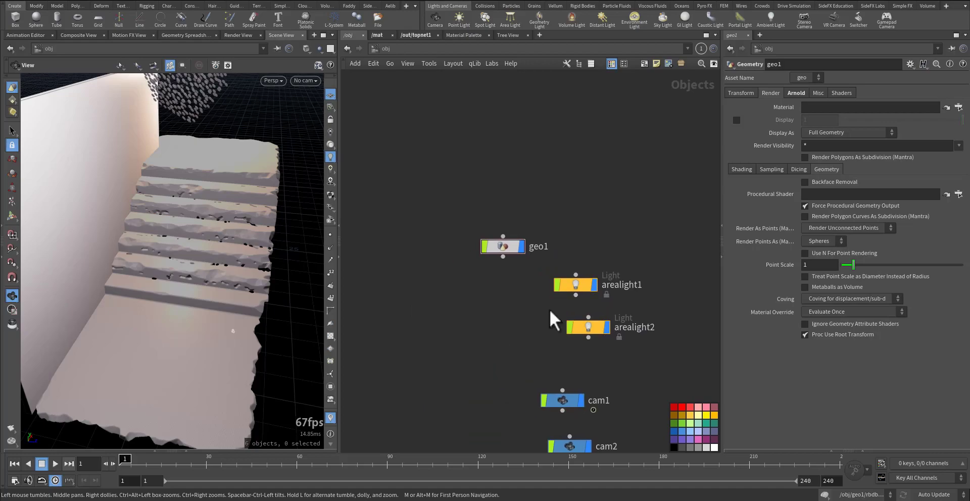
# Step: Enter the geo1 network, display and select the file1 node, and examine the pirate_coin.obj model up close
pyautogui.doubleClick(507, 248)
pyautogui.scroll(-5, 475, 345)
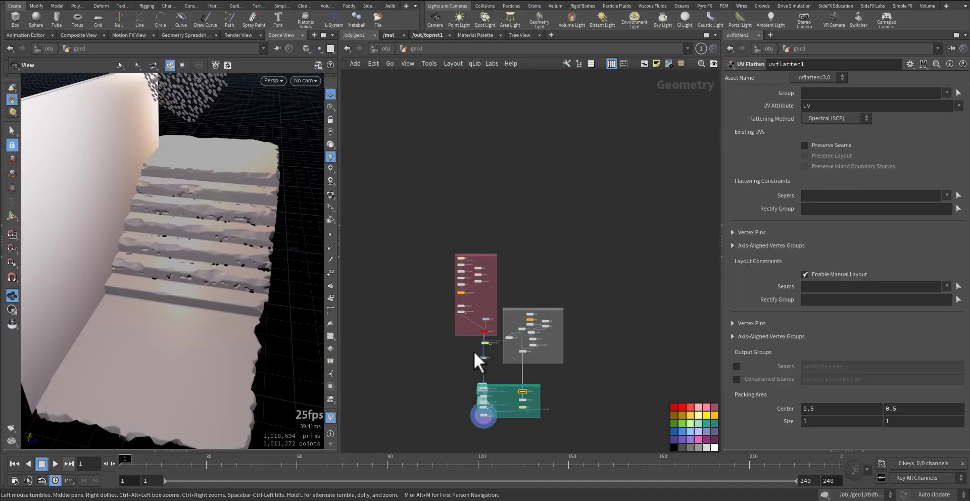
pyautogui.moveTo(474, 351); pyautogui.dragTo(463, 387, button='middle')
pyautogui.scroll(8, 459, 322)
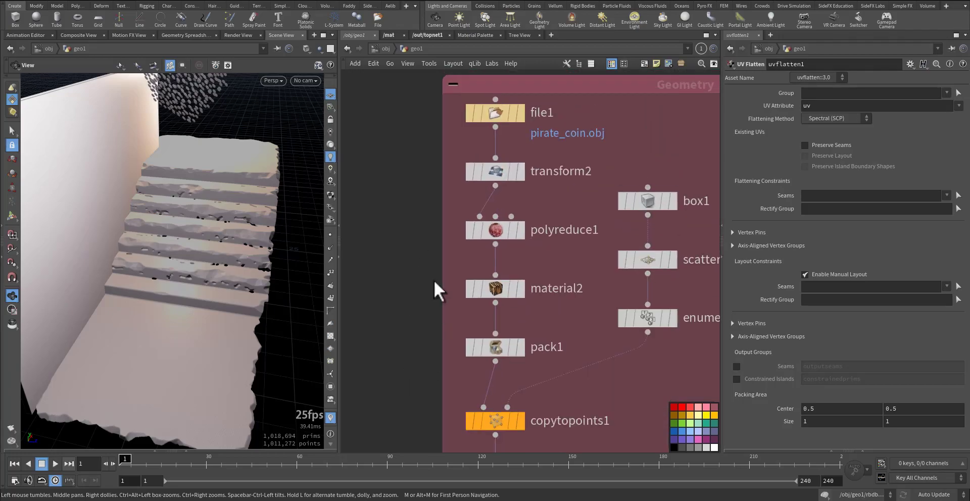
pyautogui.moveTo(435, 282); pyautogui.dragTo(410, 378, button='middle')
pyautogui.moveTo(397, 280); pyautogui.dragTo(386, 346, button='middle')
pyautogui.scroll(3, 458, 284)
pyautogui.click(508, 271)
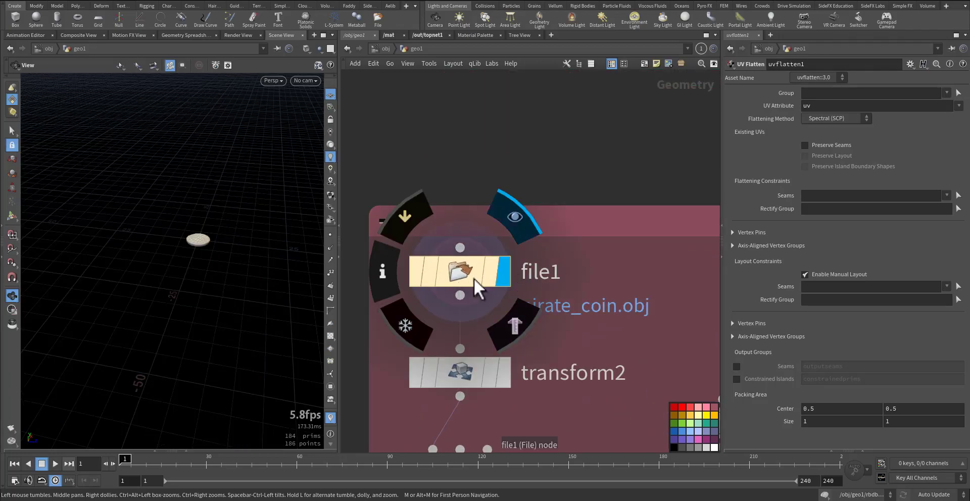
pyautogui.click(474, 278)
pyautogui.moveTo(190, 225); pyautogui.dragTo(166, 234)
pyautogui.moveTo(166, 234); pyautogui.dragTo(349, 230, button='right')
pyautogui.moveTo(213, 268); pyautogui.dragTo(192, 237)
# Step: Display the output of transform2 to check the scaled coin and view the node's information
pyautogui.moveTo(639, 389); pyautogui.dragTo(620, 267, button='middle')
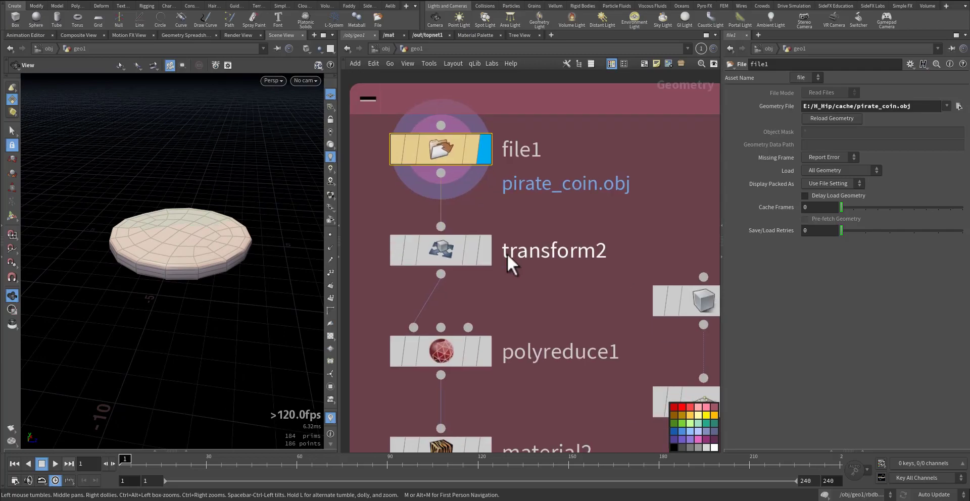
pyautogui.click(484, 254)
pyautogui.moveTo(606, 348); pyautogui.dragTo(625, 243, button='middle')
pyautogui.middleClick(463, 148)
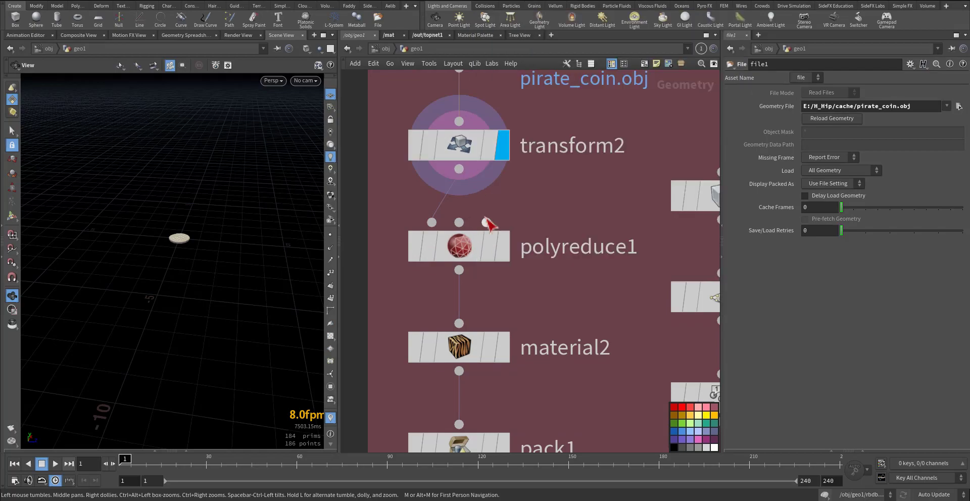
# Step: Display and select polyreduce1, frame the coin, and compare its mesh before and after the polygon reduction
pyautogui.middleClick(464, 247)
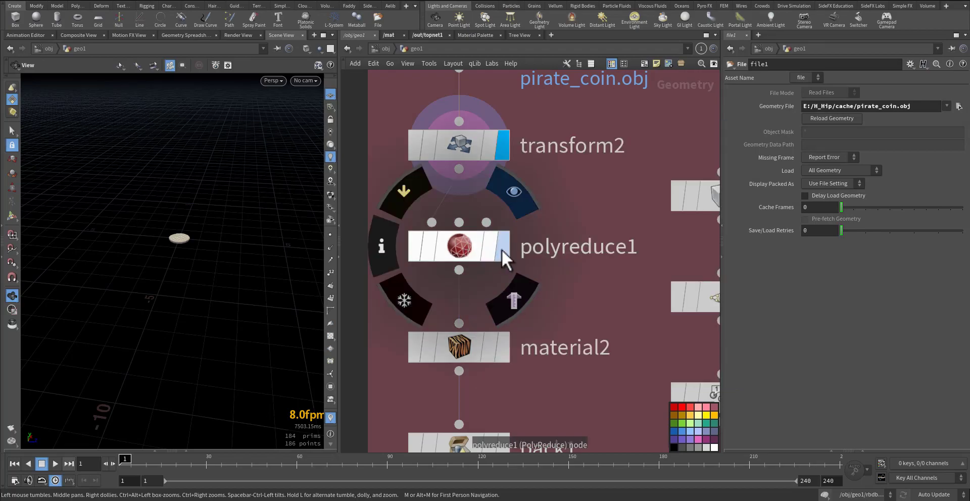
pyautogui.click(502, 248)
pyautogui.press('g')
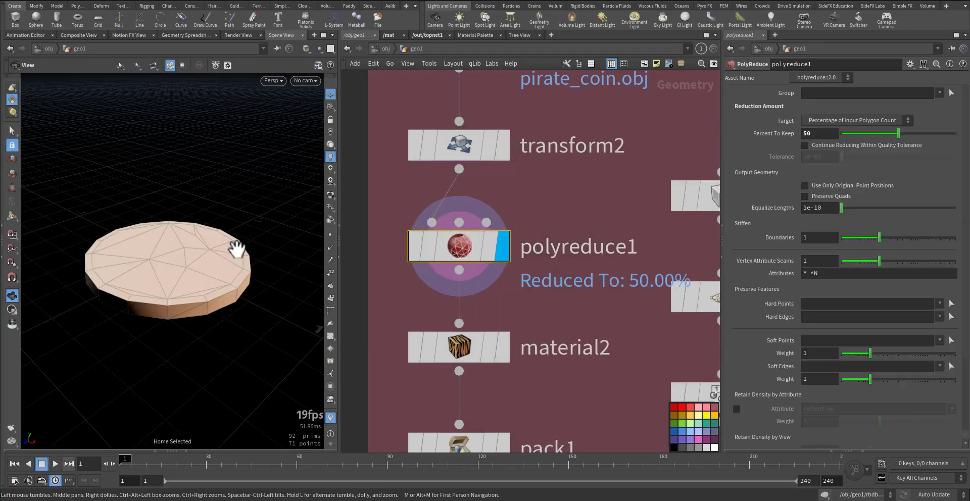
pyautogui.moveTo(196, 298); pyautogui.dragTo(202, 330)
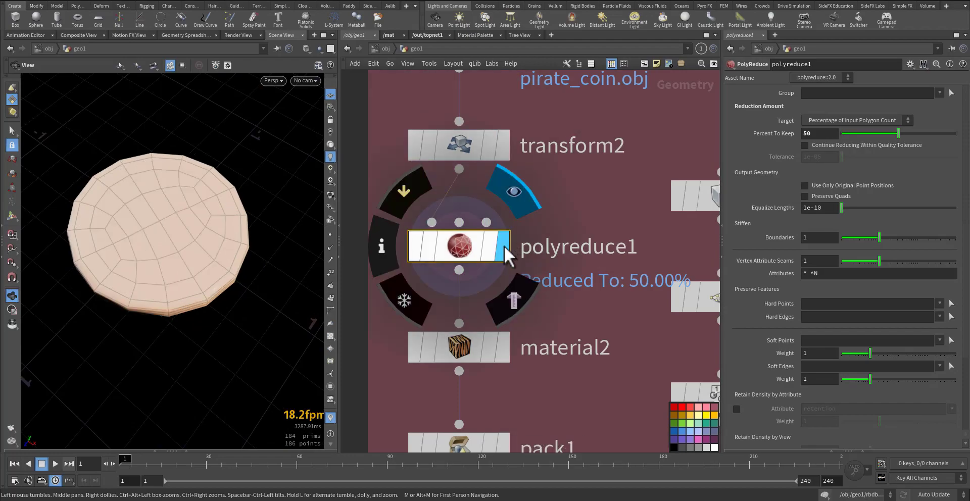
pyautogui.moveTo(203, 291); pyautogui.dragTo(201, 255)
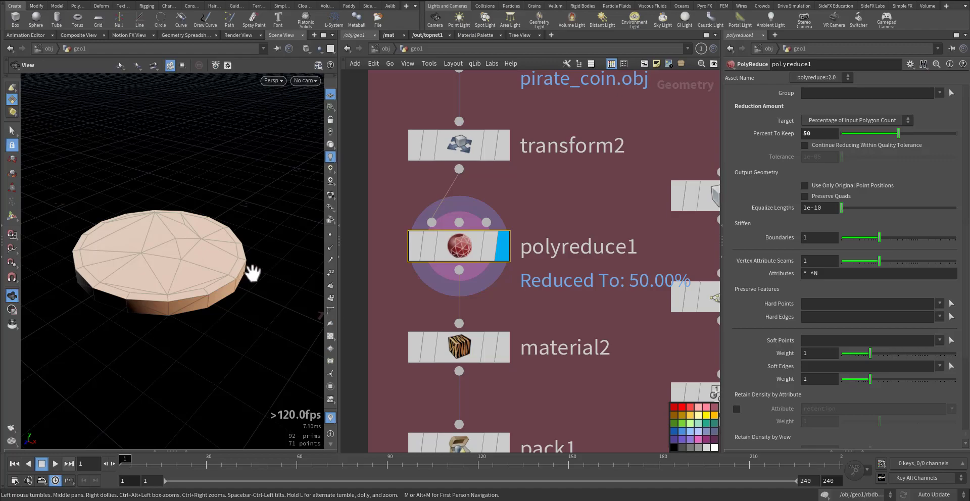
pyautogui.scroll(-3, 252, 273)
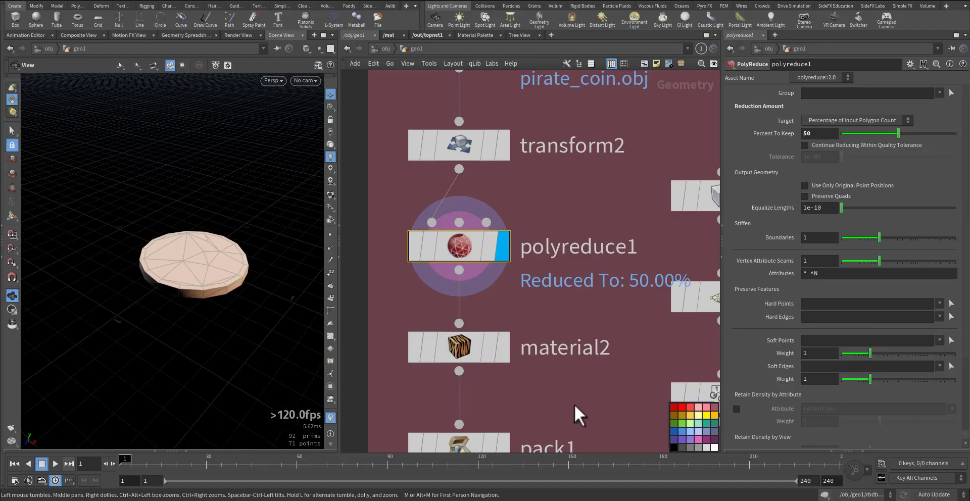
# Step: Display and select material2 to examine the material assigned to the coin
pyautogui.moveTo(574, 404); pyautogui.dragTo(564, 329, button='middle')
pyautogui.click(492, 277)
pyautogui.click(464, 274)
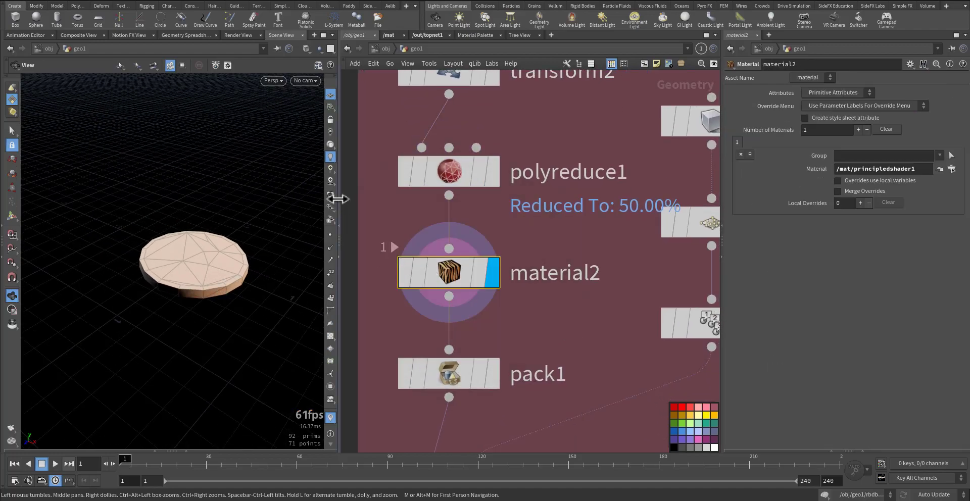
# Step: Examine the coin with its material displayed and view the node information of material2
pyautogui.moveTo(288, 219); pyautogui.dragTo(201, 317)
pyautogui.moveTo(173, 275)
pyautogui.mouseDown(button='right')
pyautogui.moveTo(212, 273)
pyautogui.moveTo(186, 274)
pyautogui.mouseUp(button='right')
pyautogui.moveTo(215, 281); pyautogui.dragTo(218, 252)
pyautogui.moveTo(578, 365); pyautogui.dragTo(561, 311, button='middle')
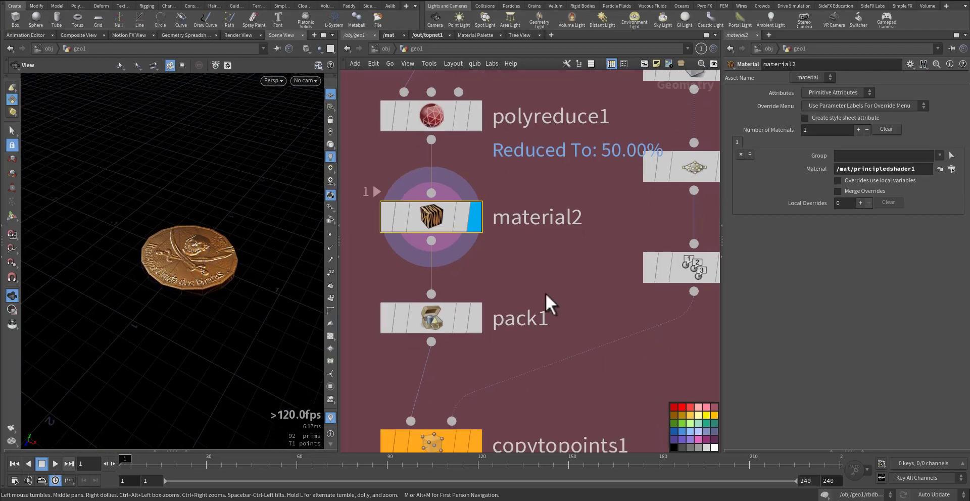
pyautogui.middleClick(432, 220)
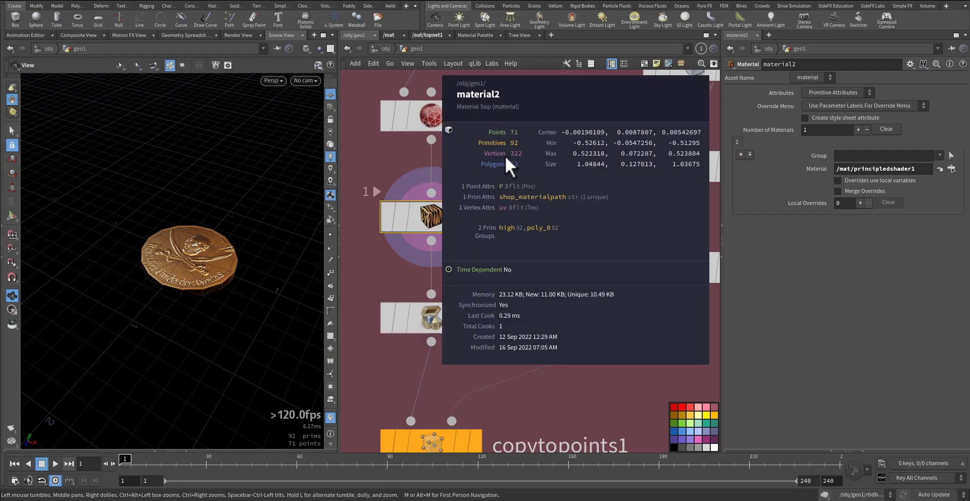
# Step: Display and select pack1, view its node information, and examine the packed coin from different angles
pyautogui.click(440, 323)
pyautogui.middleClick(435, 323)
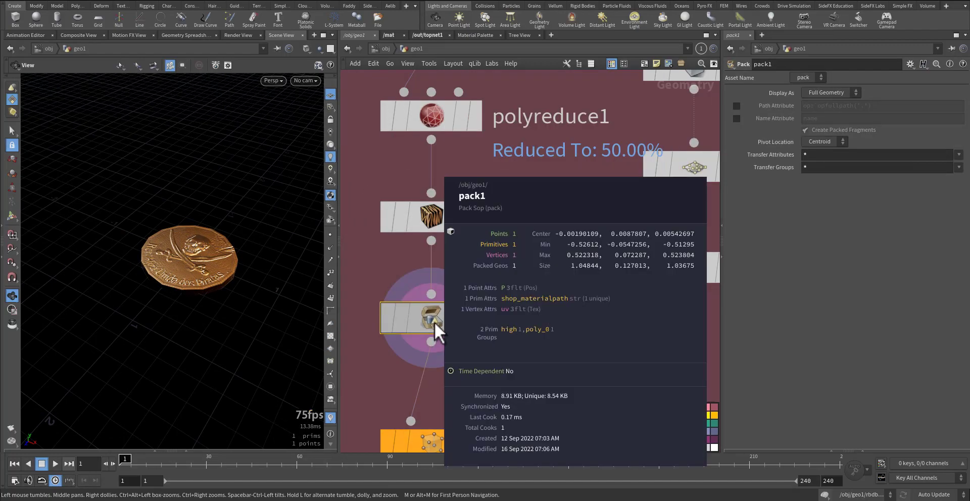
pyautogui.moveTo(566, 396); pyautogui.dragTo(557, 374, button='middle')
pyautogui.moveTo(583, 298); pyautogui.dragTo(544, 346, button='middle')
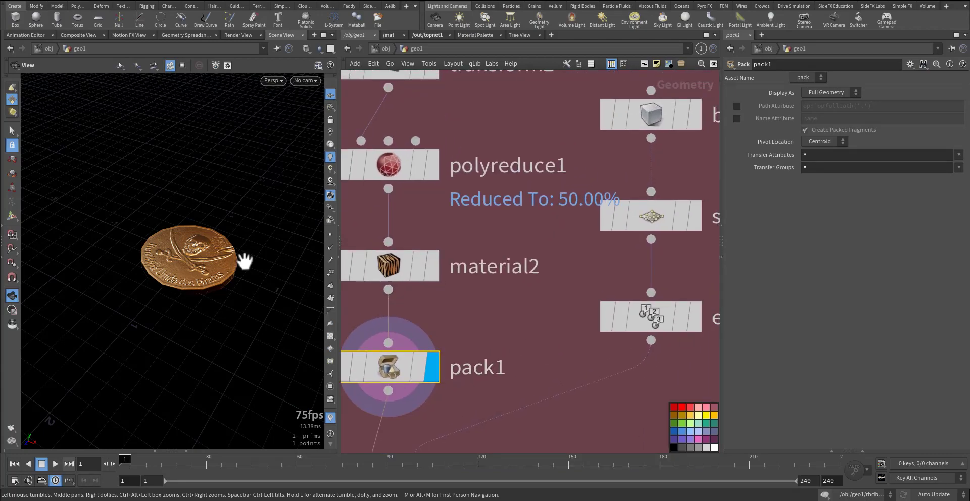
pyautogui.moveTo(245, 261)
pyautogui.mouseDown(button='right')
pyautogui.moveTo(126, 310)
pyautogui.moveTo(213, 277)
pyautogui.mouseUp(button='right')
pyautogui.moveTo(257, 269); pyautogui.dragTo(221, 299, button='middle')
pyautogui.moveTo(221, 299)
pyautogui.mouseDown()
pyautogui.moveTo(192, 289)
pyautogui.moveTo(162, 314)
pyautogui.moveTo(283, 206)
pyautogui.mouseUp()
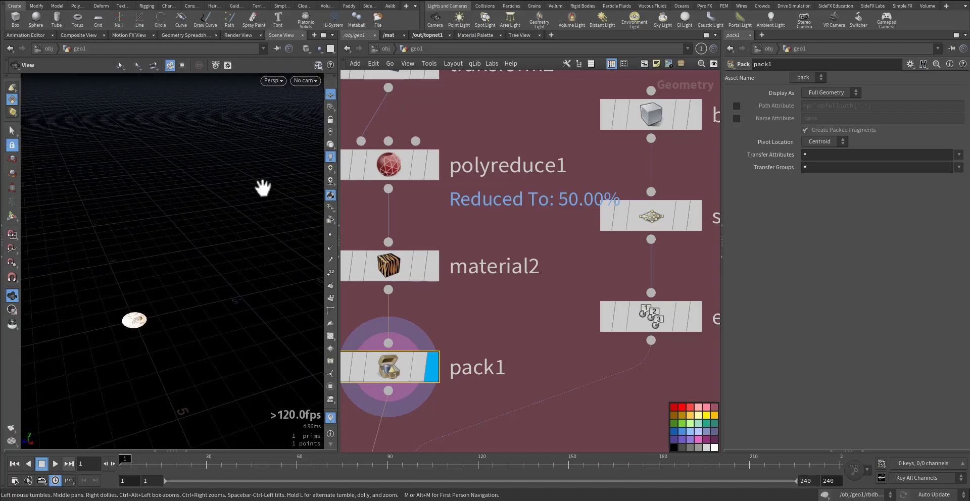
# Step: Display and select box1, and pull the view back to examine the whole box
pyautogui.moveTo(583, 260); pyautogui.dragTo(497, 331, button='middle')
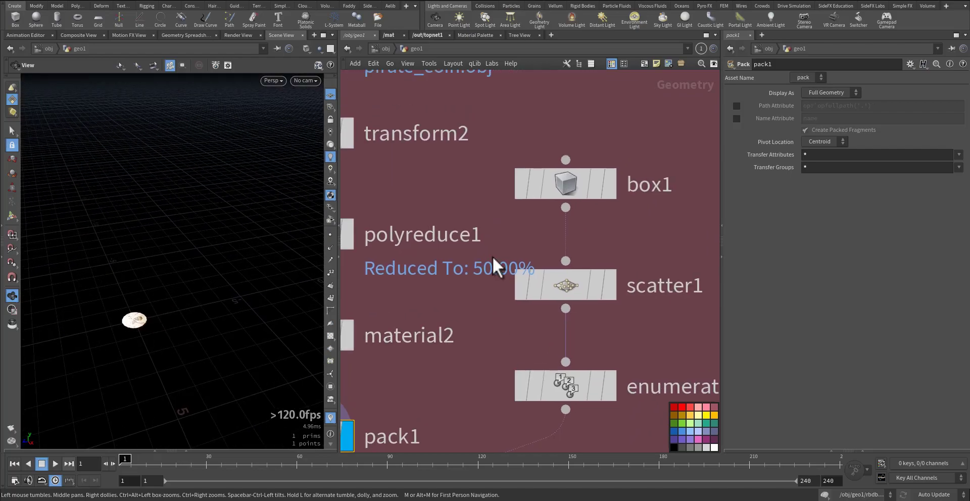
pyautogui.moveTo(485, 206); pyautogui.dragTo(455, 276, button='middle')
pyautogui.click(578, 259)
pyautogui.click(549, 257)
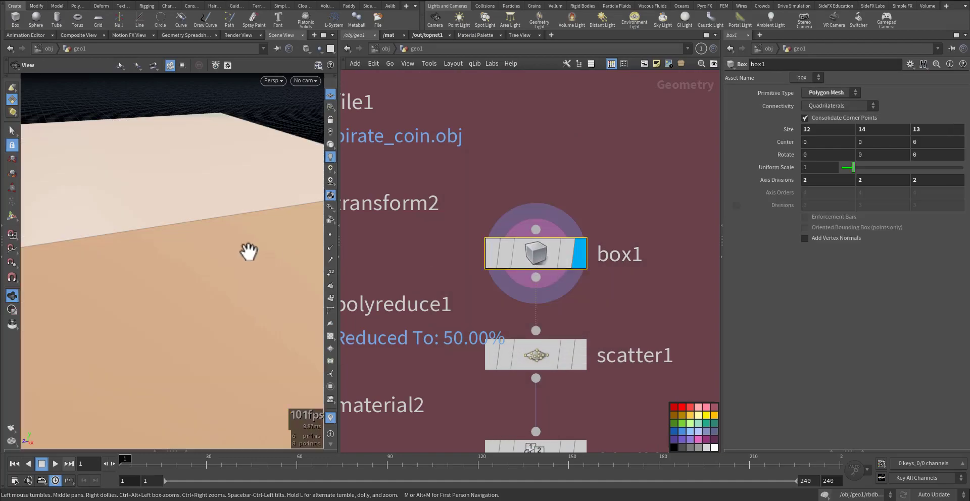
pyautogui.moveTo(248, 251); pyautogui.dragTo(191, 278, button='right')
pyautogui.moveTo(191, 278); pyautogui.dragTo(275, 288)
# Step: Display and select scatter1, and scrub through the first 35 frames to examine the scattered points with the frame-driven Global Seed
pyautogui.click(579, 356)
pyautogui.click(545, 361)
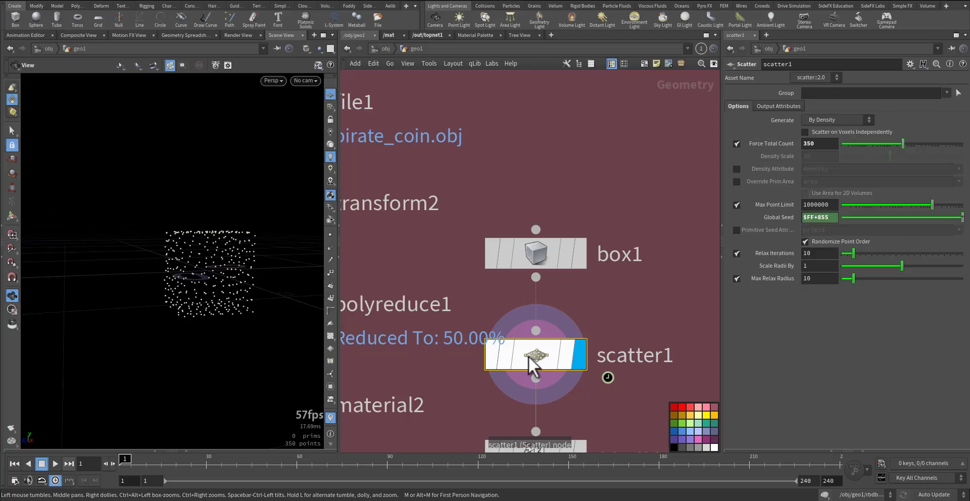
pyautogui.moveTo(255, 256); pyautogui.dragTo(217, 273)
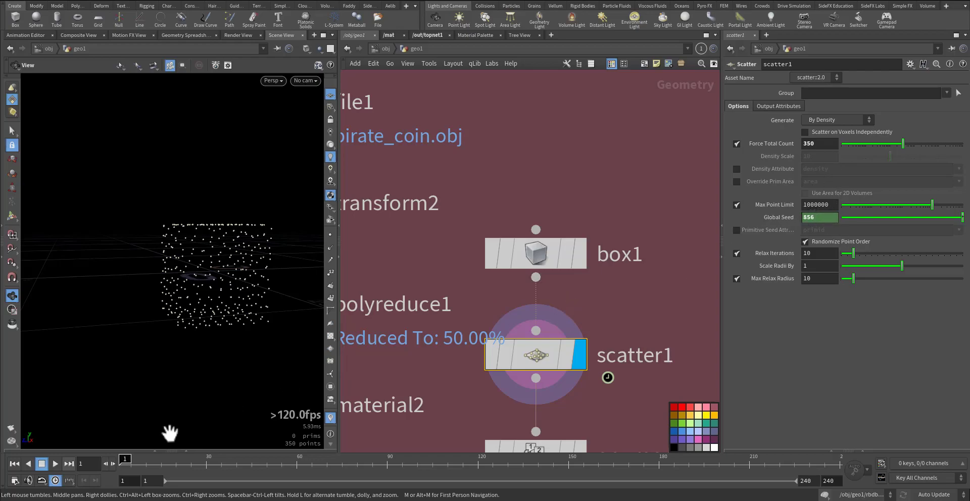
pyautogui.moveTo(126, 463); pyautogui.dragTo(202, 477)
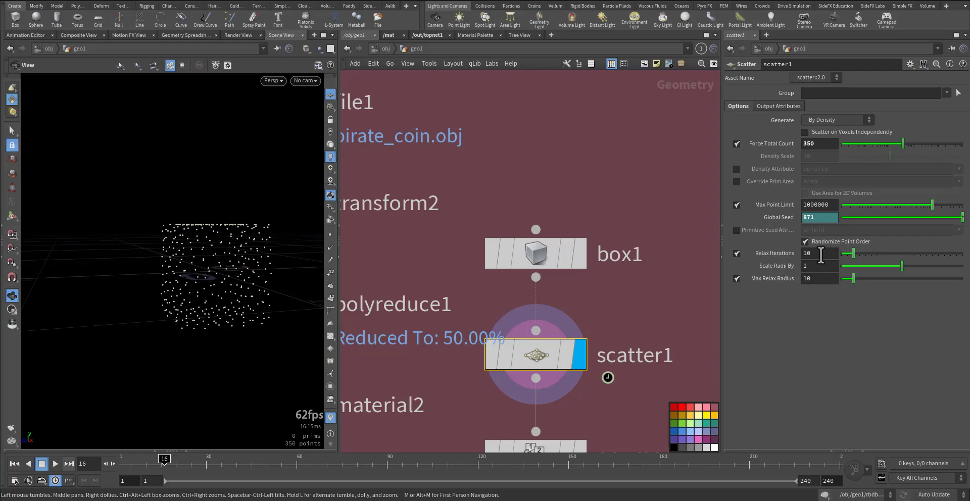
pyautogui.moveTo(230, 267); pyautogui.dragTo(227, 292, button='right')
pyautogui.moveTo(227, 291)
pyautogui.mouseDown()
pyautogui.moveTo(195, 273)
pyautogui.moveTo(192, 297)
pyautogui.moveTo(218, 297)
pyautogui.mouseUp()
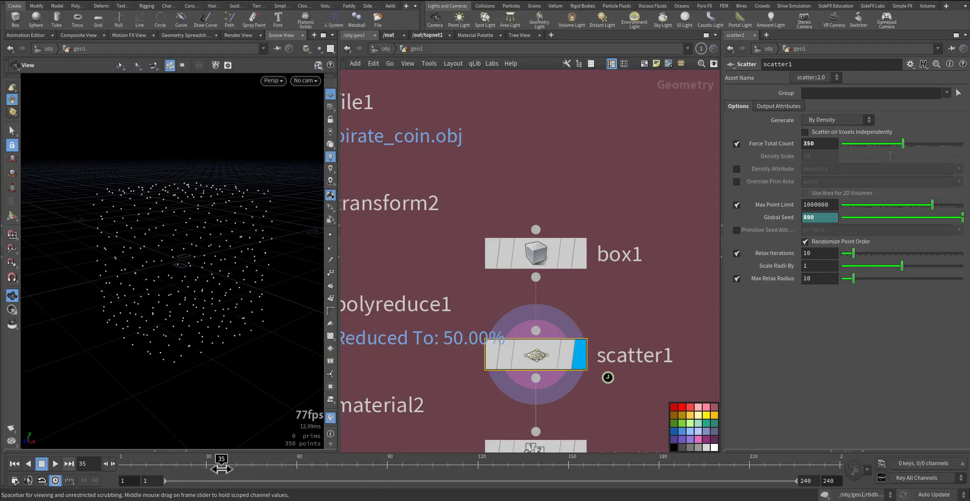
pyautogui.moveTo(167, 349); pyautogui.dragTo(185, 320)
# Step: Display and select enumerate1 to examine its index attribute settings
pyautogui.moveTo(468, 389); pyautogui.dragTo(490, 262, button='middle')
pyautogui.moveTo(501, 305); pyautogui.dragTo(447, 258, button='middle')
pyautogui.click(547, 281)
pyautogui.click(510, 284)
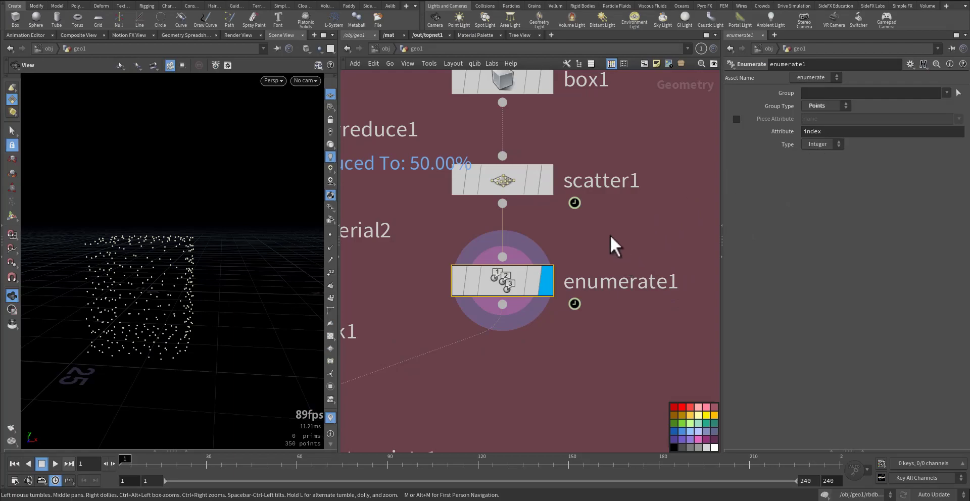
# Step: Display and select copytopoints1, and examine the coins copied onto the scattered points up close
pyautogui.moveTo(388, 425); pyautogui.dragTo(655, 254, button='middle')
pyautogui.click(553, 293)
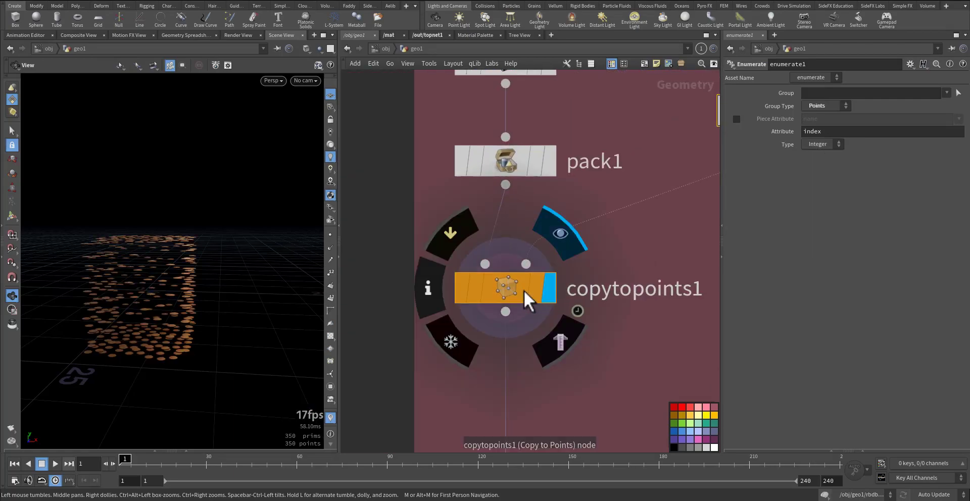
pyautogui.click(504, 289)
pyautogui.moveTo(126, 328); pyautogui.dragTo(212, 211)
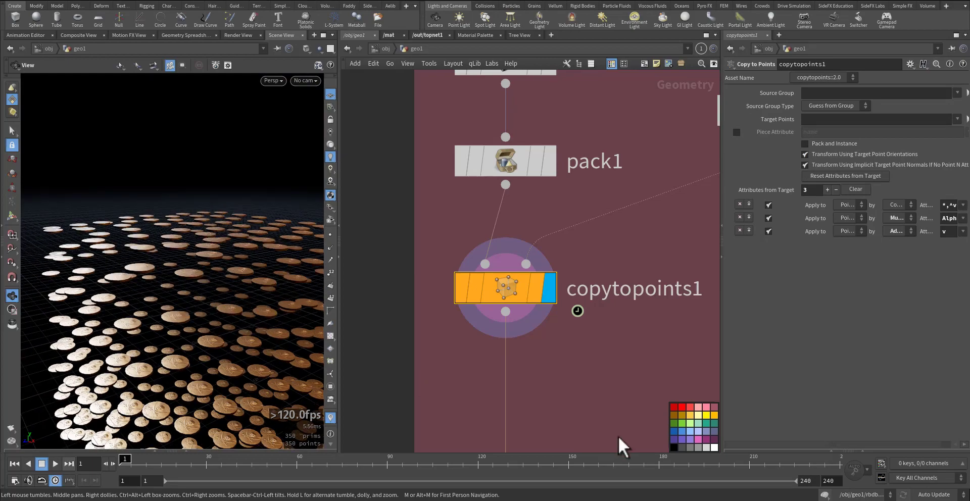
# Step: Display the output of transform1 and examine the repositioned, tilted block of coins from several angles
pyautogui.moveTo(625, 446); pyautogui.dragTo(604, 284, button='middle')
pyautogui.click(542, 340)
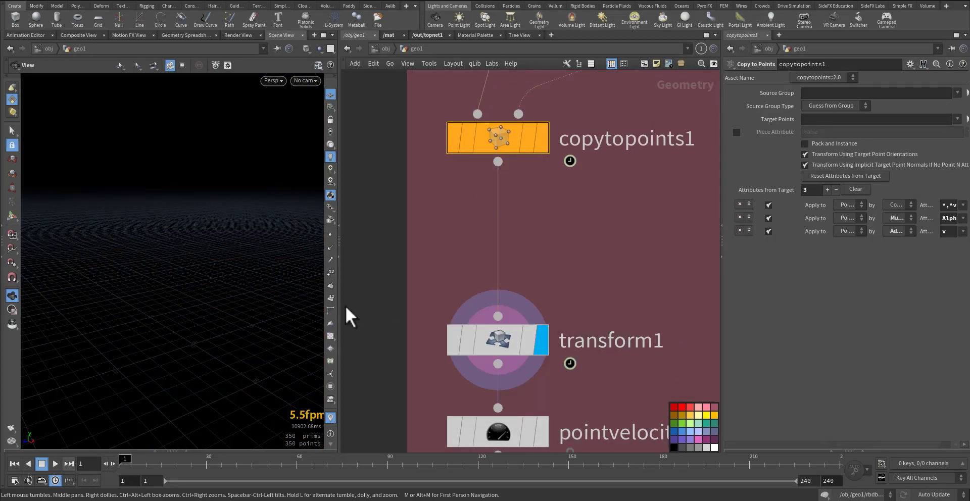
pyautogui.moveTo(195, 275); pyautogui.dragTo(244, 303)
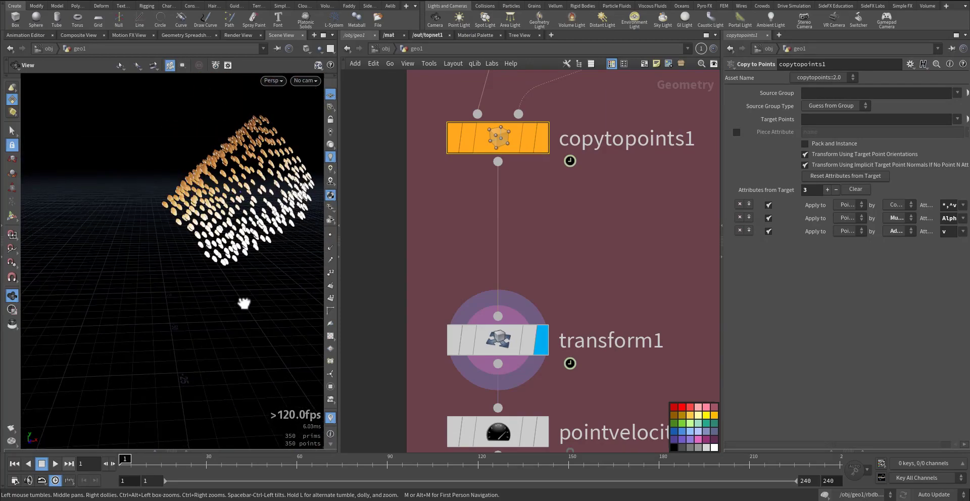
pyautogui.moveTo(259, 196); pyautogui.dragTo(71, 309)
pyautogui.moveTo(202, 241); pyautogui.dragTo(131, 268)
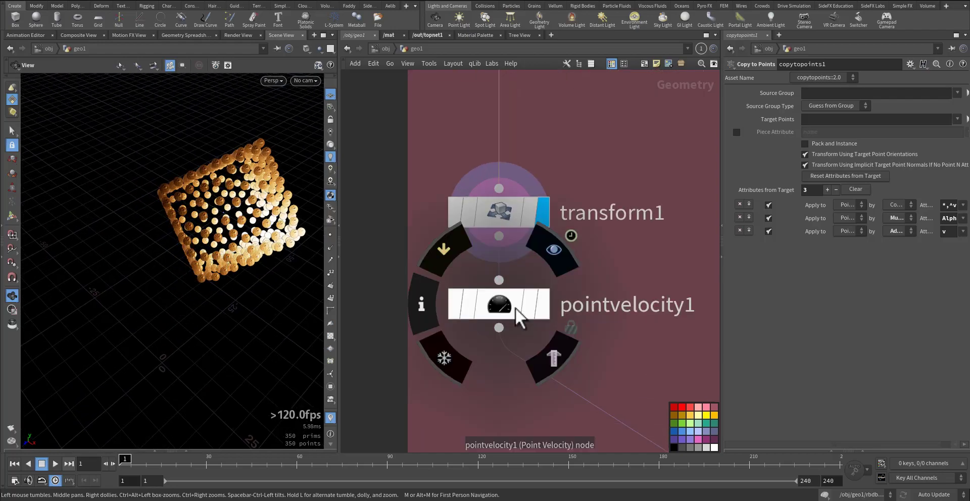
# Step: Display and select pointvelocity1, move in close to the coins, and turn off the viewport's material display
pyautogui.click(512, 308)
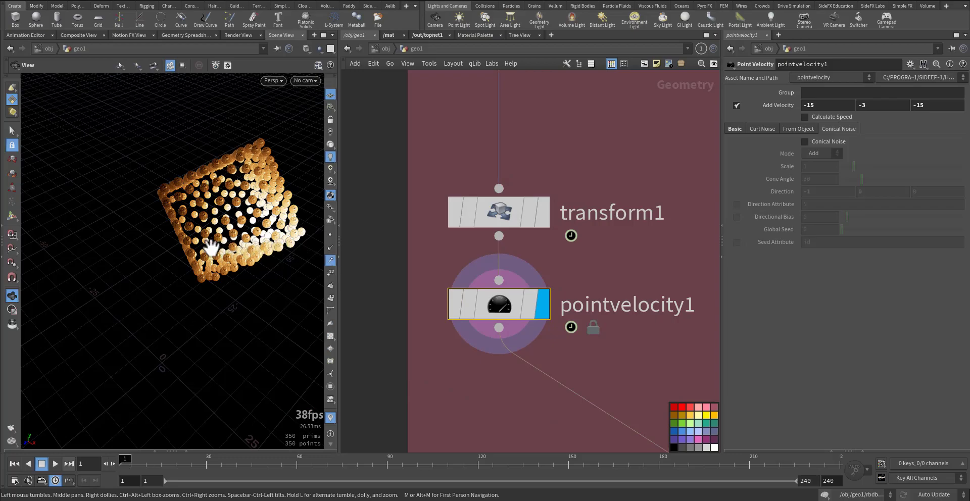
pyautogui.scroll(5, 270, 236)
pyautogui.moveTo(270, 236); pyautogui.dragTo(257, 258)
pyautogui.moveTo(258, 253); pyautogui.dragTo(419, 233, button='right')
pyautogui.moveTo(217, 298); pyautogui.dragTo(293, 258, button='right')
pyautogui.click(331, 195)
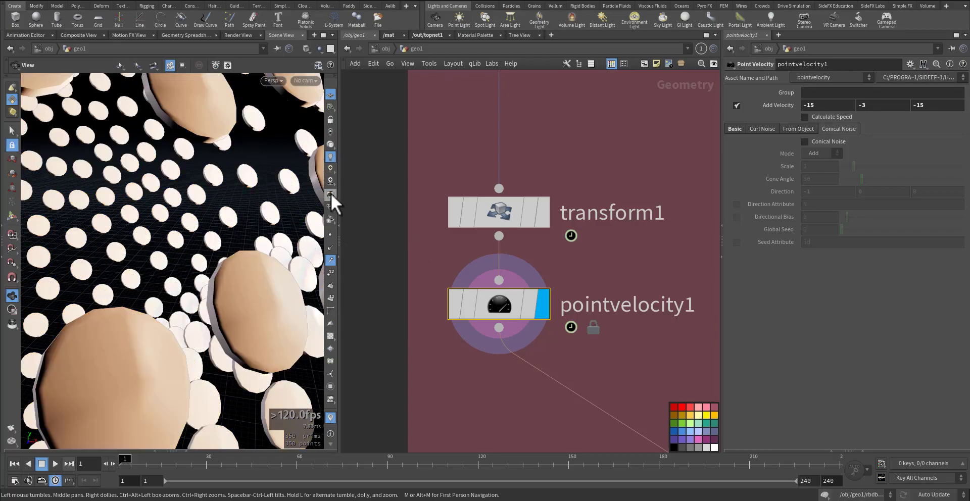
pyautogui.moveTo(242, 277); pyautogui.dragTo(261, 266)
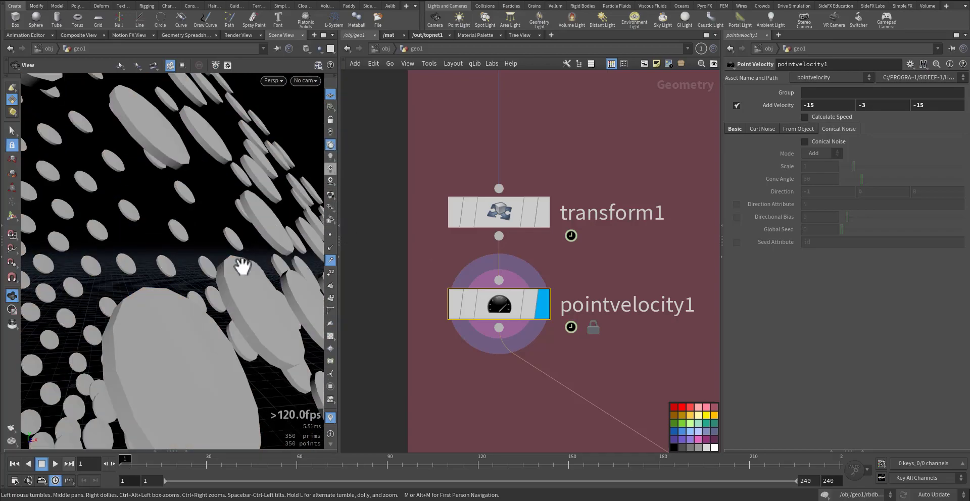
# Step: Visualize the velocity vectors from the node information of pointvelocity1 and examine them on the whole coin group
pyautogui.moveTo(482, 313)
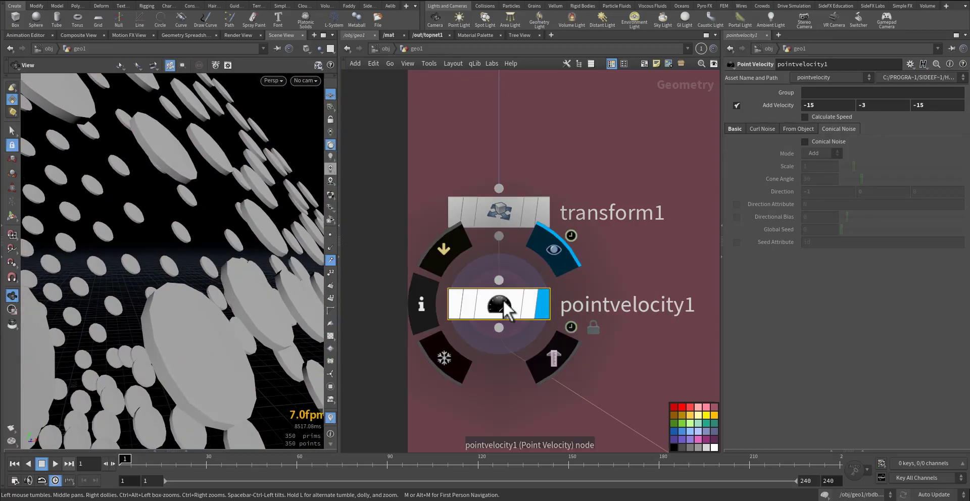
pyautogui.click(423, 304)
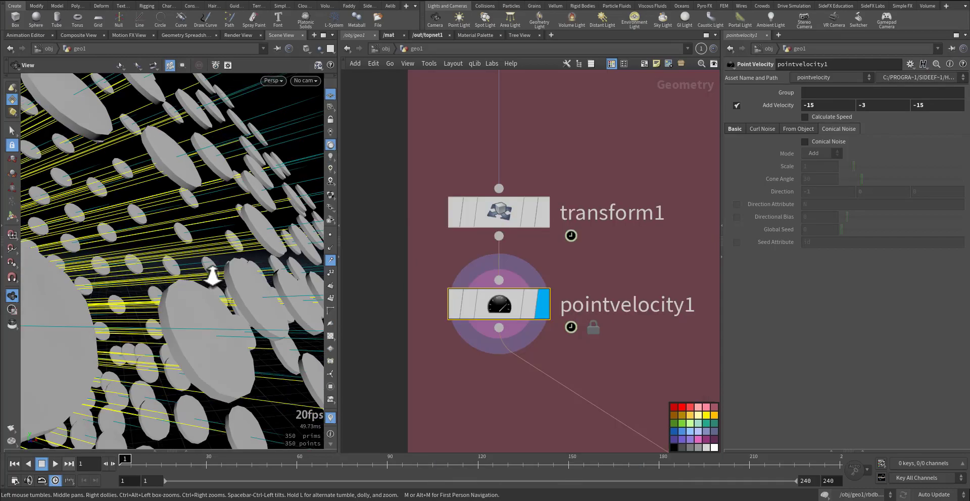
pyautogui.moveTo(213, 275); pyautogui.dragTo(183, 306)
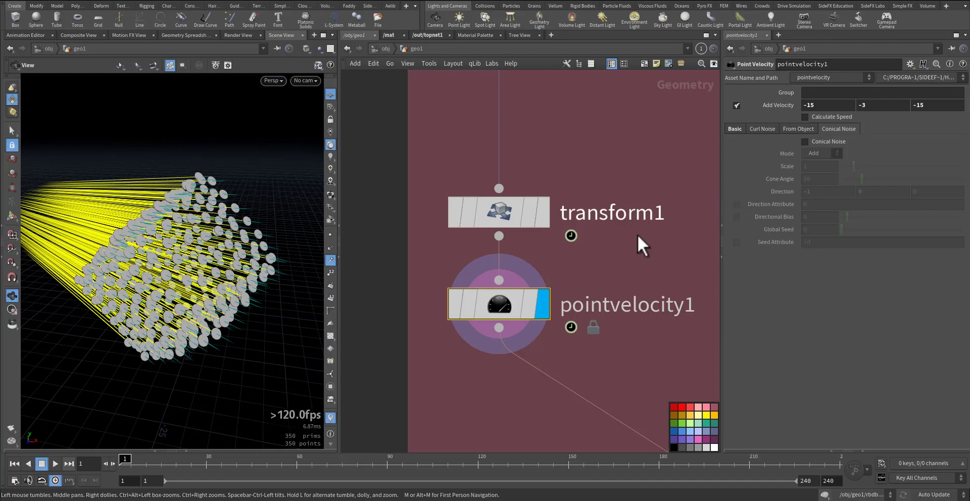
# Step: Review the Basic, Curl Noise and Add Velocity settings of pointvelocity1
pyautogui.click(741, 129)
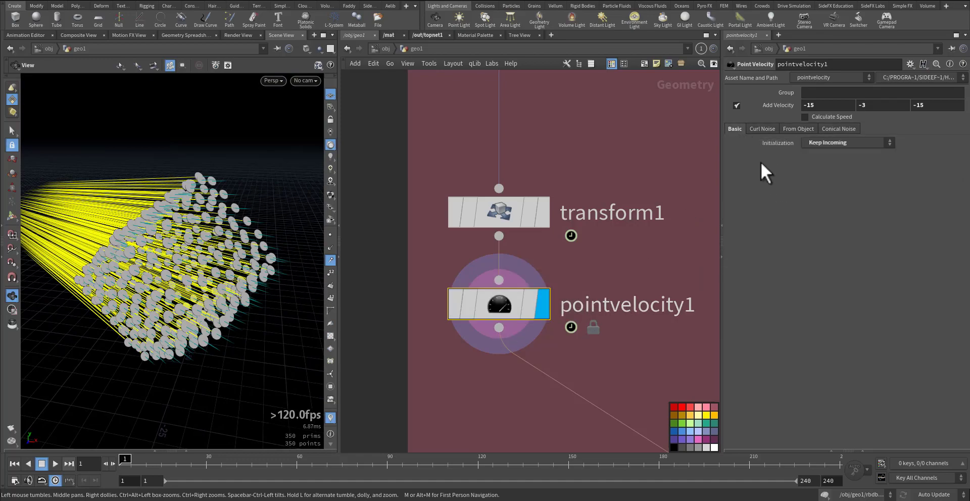
pyautogui.click(764, 129)
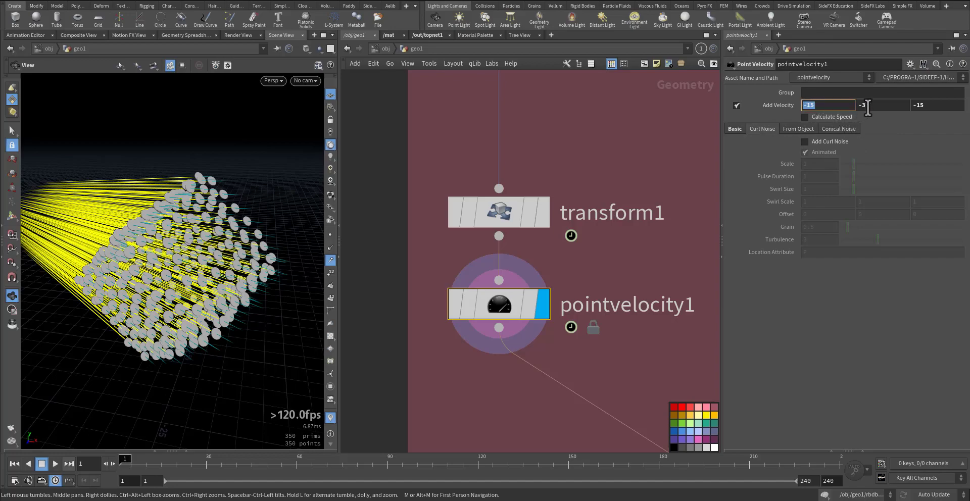
pyautogui.press('Tab')
pyautogui.scroll(-5, 572, 238)
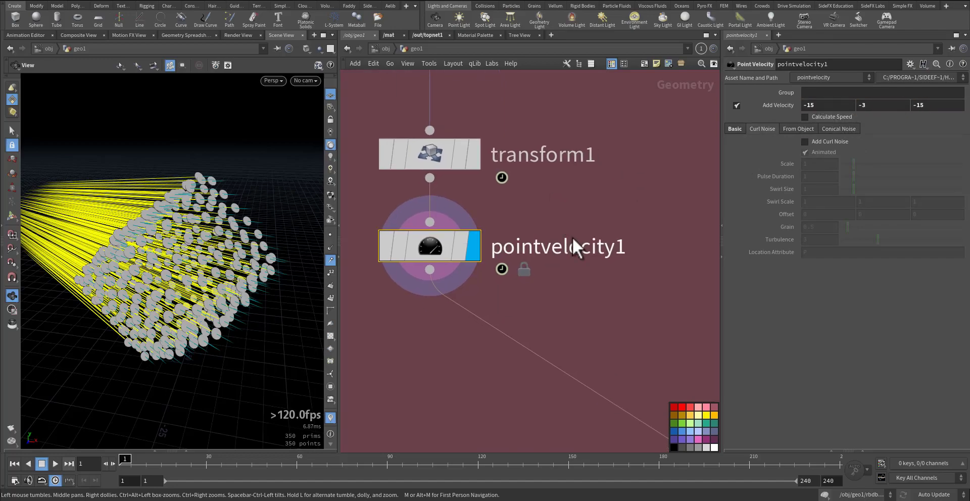
# Step: Select switch1 to inspect its Select Input expression, and select the null1 node feeding its second input
pyautogui.moveTo(626, 299); pyautogui.dragTo(478, 234, button='middle')
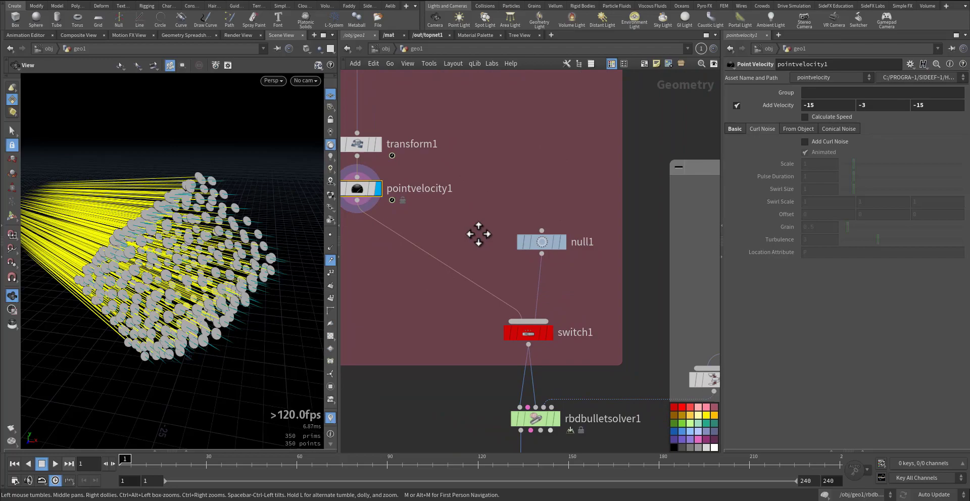
pyautogui.click(536, 332)
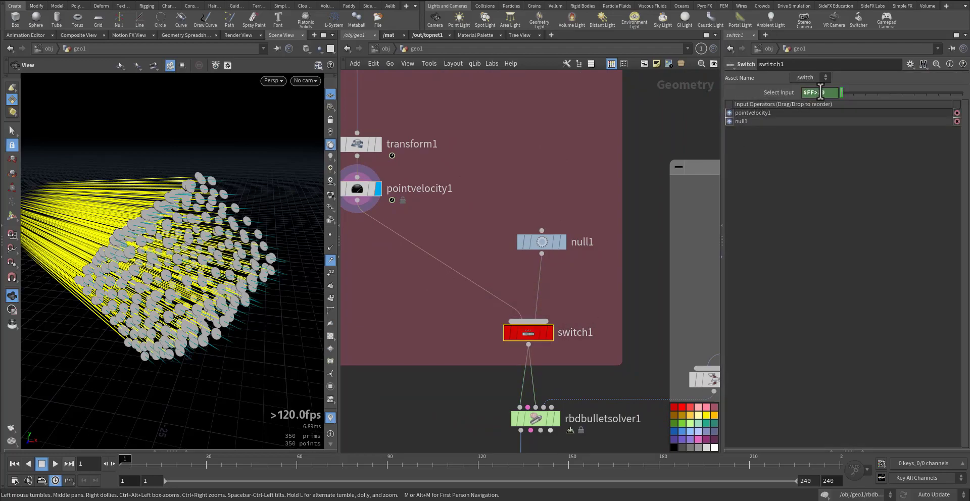
pyautogui.doubleClick(819, 93)
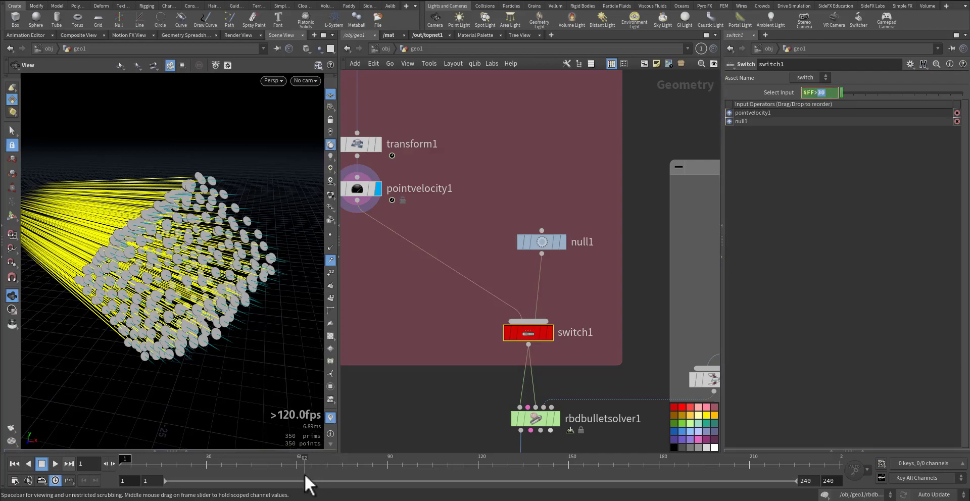
pyautogui.moveTo(548, 254); pyautogui.dragTo(548, 253)
# Step: Display and select switch1, play the timeline to check when the coins switch off, and return to frame 1
pyautogui.moveTo(510, 334)
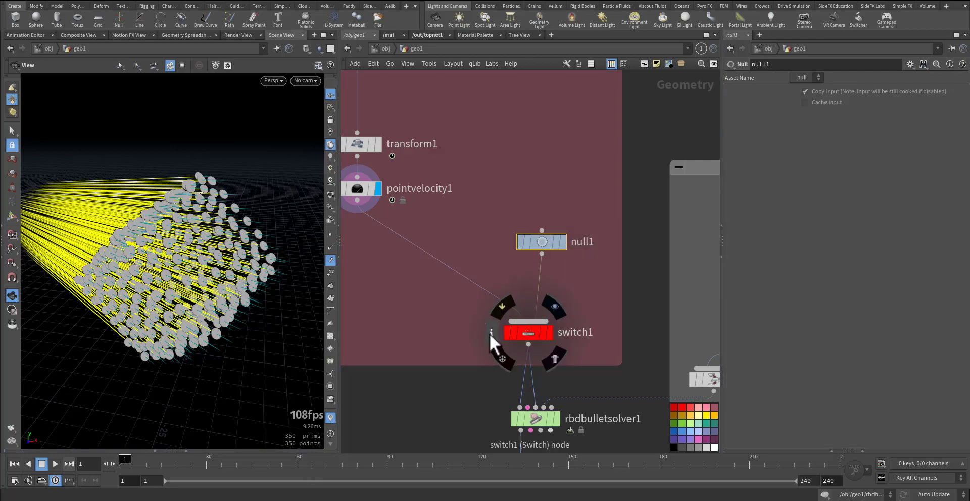
pyautogui.click(547, 333)
pyautogui.click(523, 336)
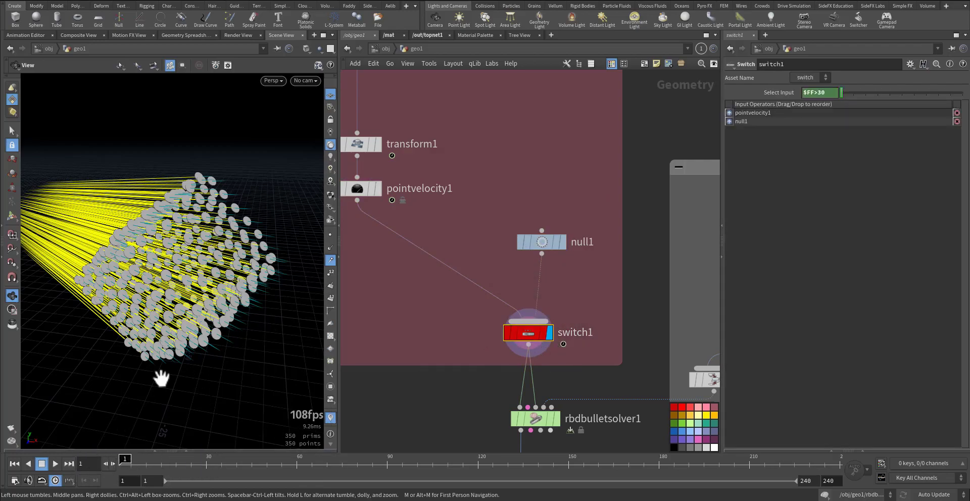
pyautogui.moveTo(160, 378); pyautogui.dragTo(116, 356, button='right')
pyautogui.click(59, 465)
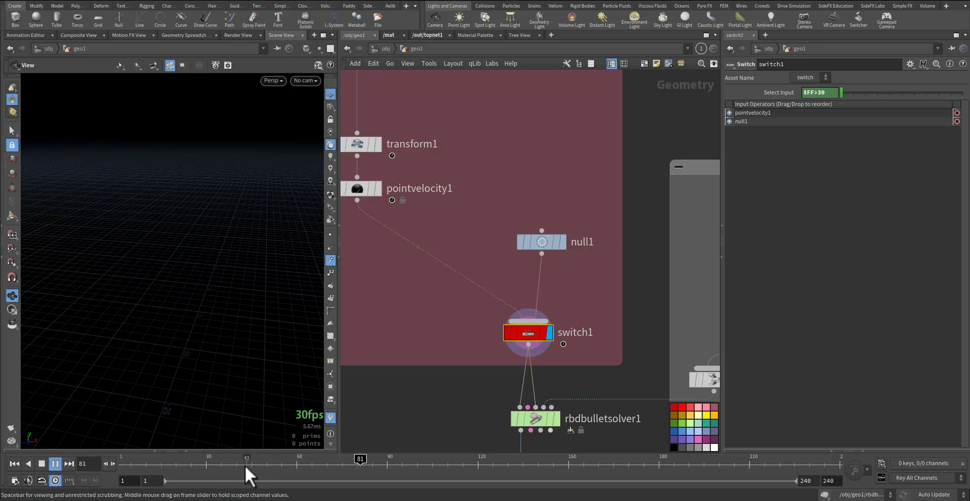
pyautogui.moveTo(278, 462); pyautogui.dragTo(83, 463)
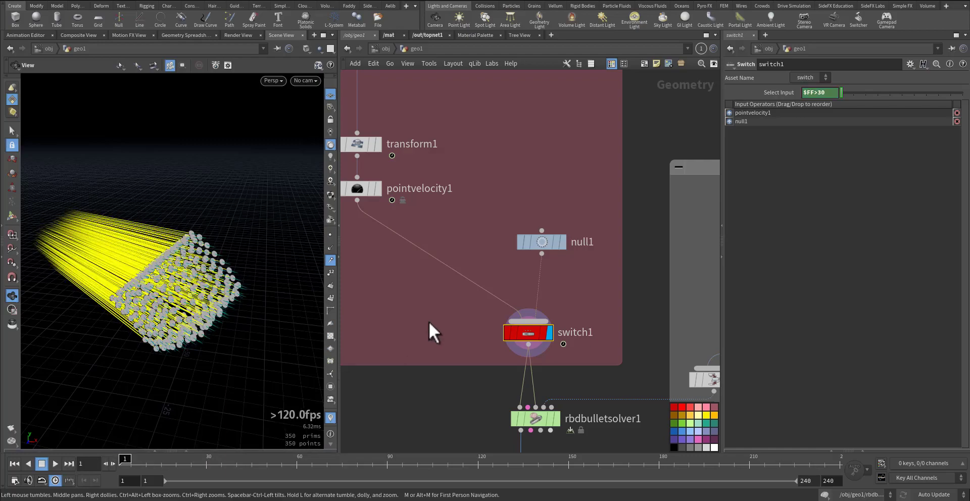
# Step: Display merge3 and box4 in the grey stair network to examine the stairs and the wall, and select box4
pyautogui.moveTo(441, 322); pyautogui.dragTo(404, 356, button='middle')
pyautogui.scroll(-1, 406, 357)
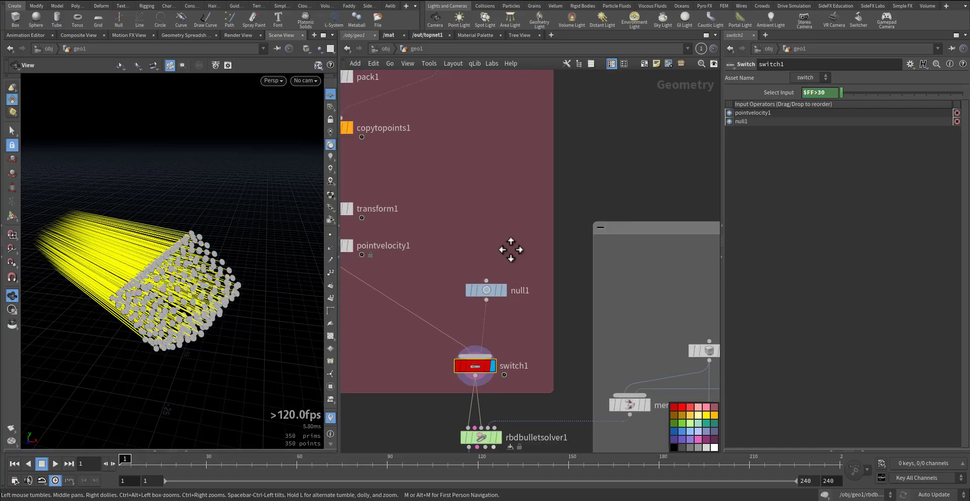
pyautogui.scroll(-5, 444, 288)
pyautogui.moveTo(448, 299); pyautogui.dragTo(481, 216, button='middle')
pyautogui.scroll(5, 485, 225)
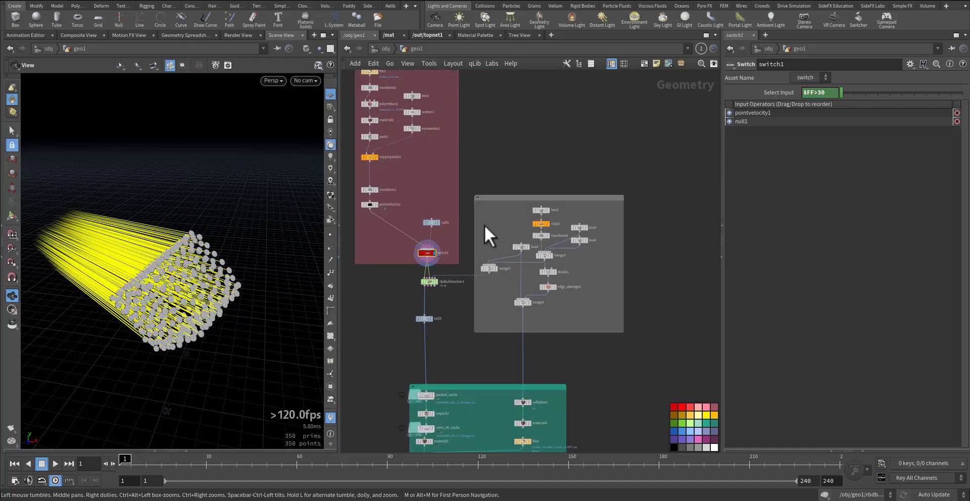
pyautogui.moveTo(550, 175); pyautogui.dragTo(520, 233, button='middle')
pyautogui.scroll(4, 521, 227)
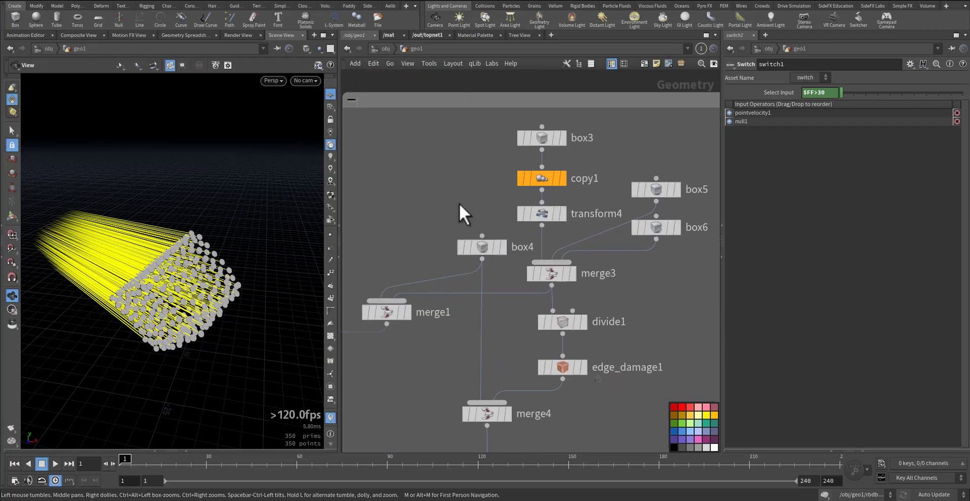
pyautogui.click(503, 248)
pyautogui.moveTo(195, 282); pyautogui.dragTo(278, 255)
pyautogui.click(574, 273)
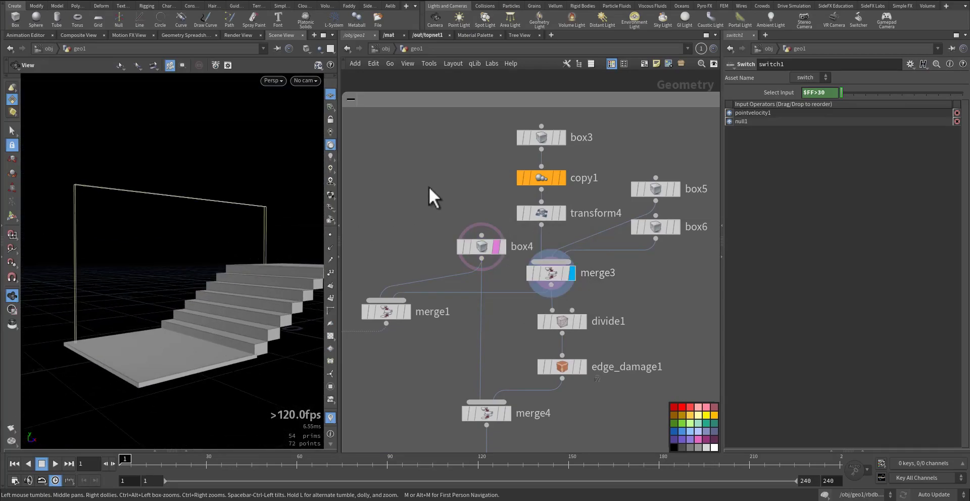
pyautogui.click(483, 213)
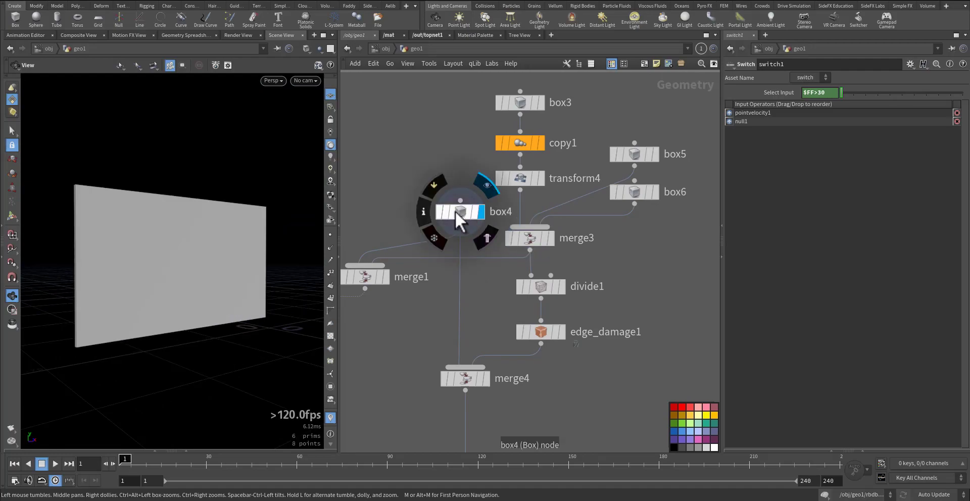
pyautogui.click(456, 211)
# Step: Display and select box3 to examine the single stair step and its Size values
pyautogui.click(541, 102)
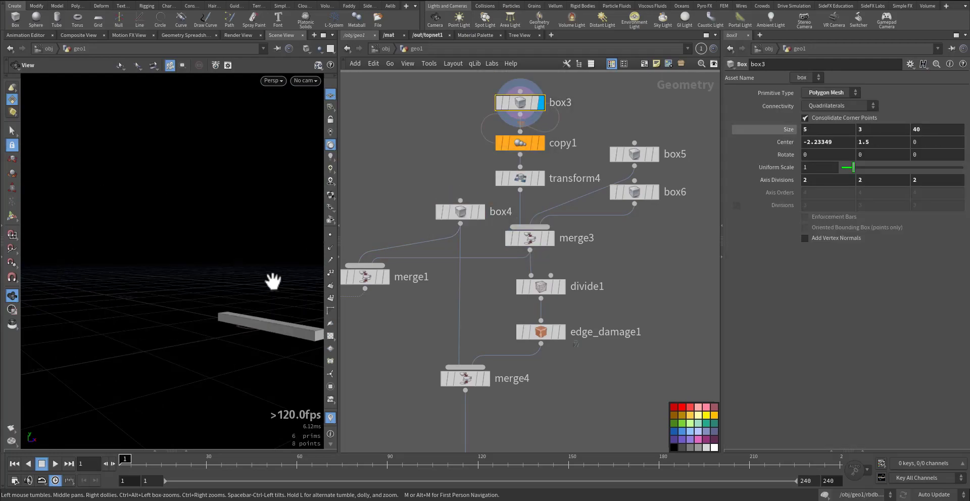
pyautogui.moveTo(273, 281); pyautogui.dragTo(166, 232)
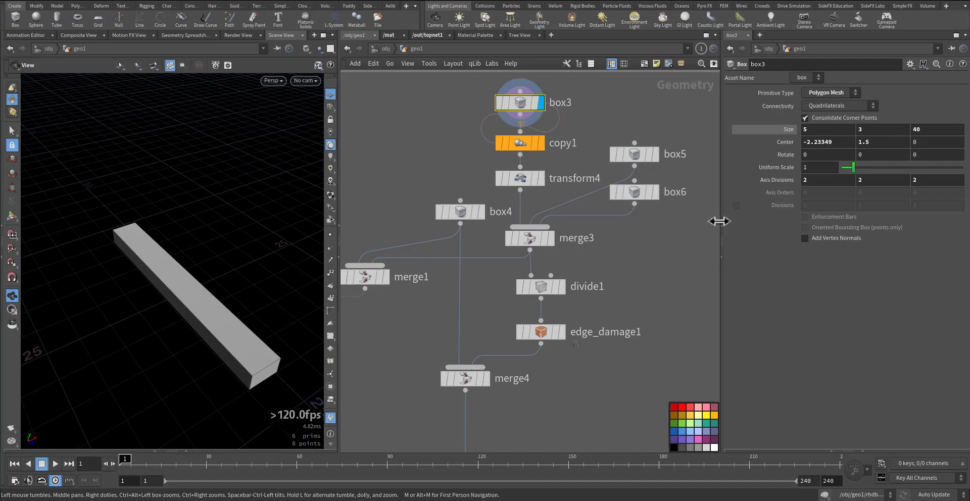
pyautogui.click(810, 129)
pyautogui.click(756, 130)
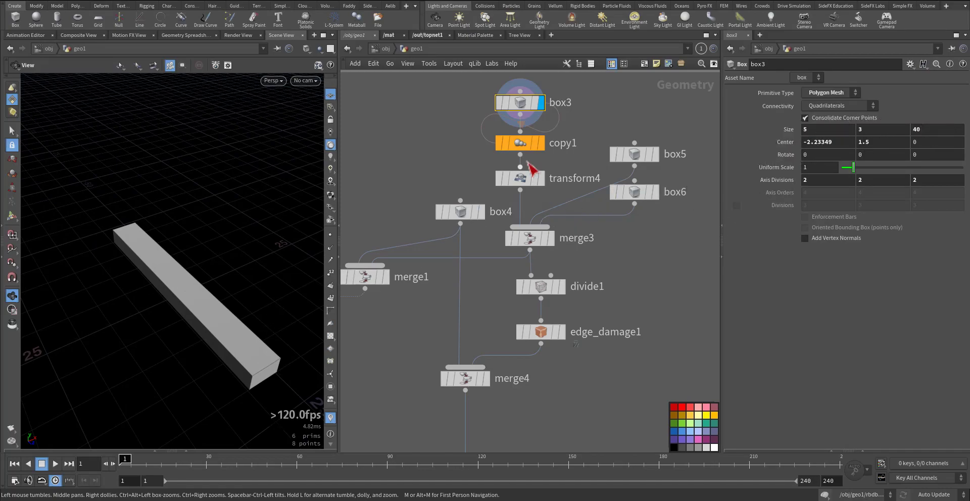
# Step: Select copy1 to read its Translate expression, and display it to examine the copied steps
pyautogui.click(526, 144)
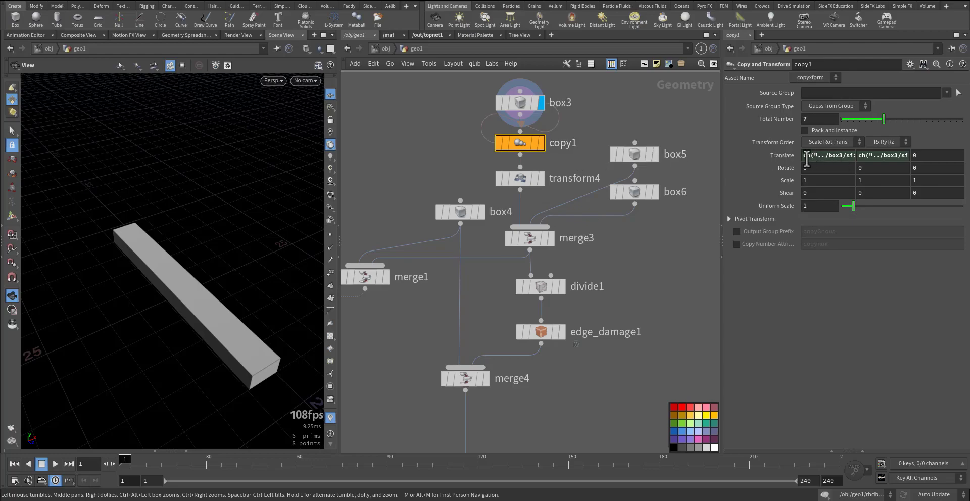
pyautogui.click(807, 157)
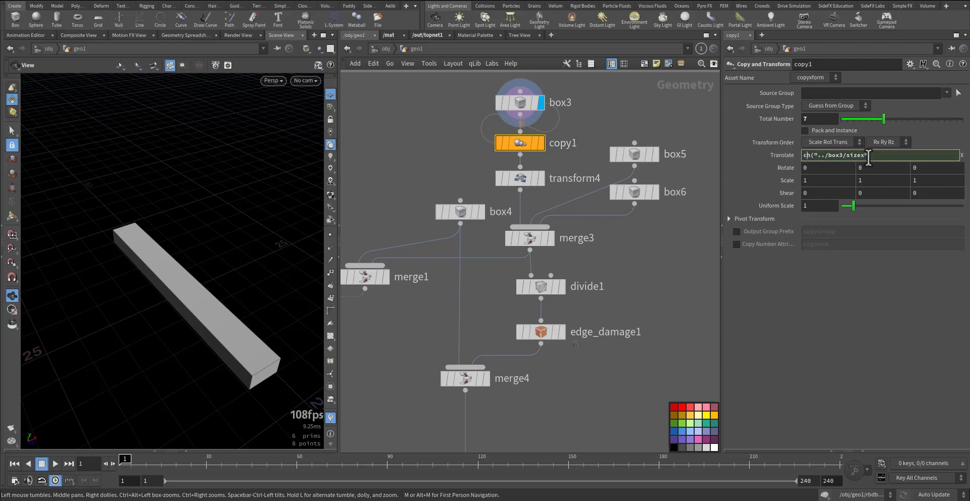
pyautogui.click(541, 143)
pyautogui.moveTo(256, 293); pyautogui.dragTo(313, 238)
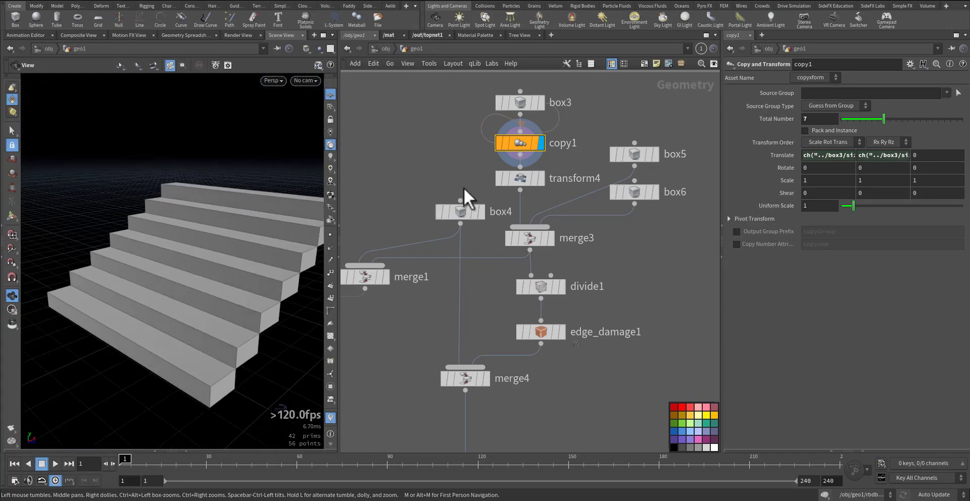
# Step: Select and display transform4, and display merge3 to examine the stairs together with the floor and landing boxes
pyautogui.click(516, 179)
pyautogui.click(541, 179)
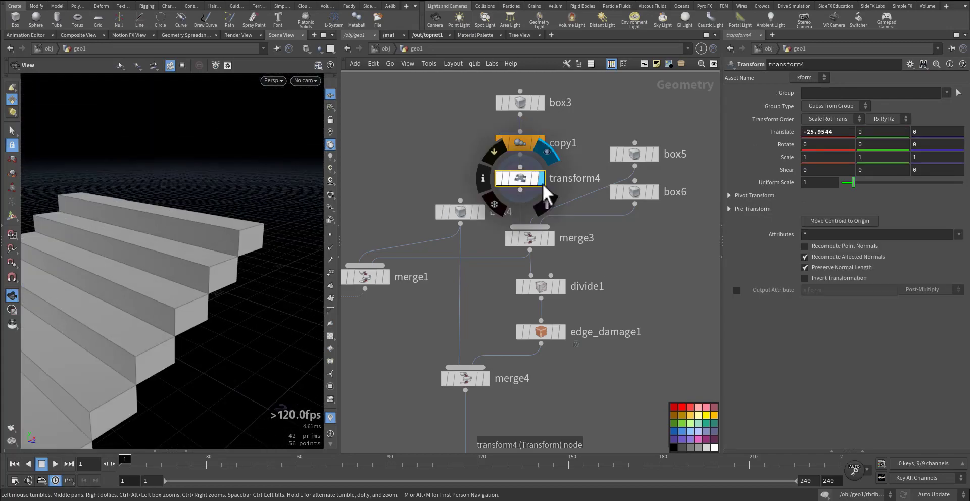
pyautogui.click(551, 240)
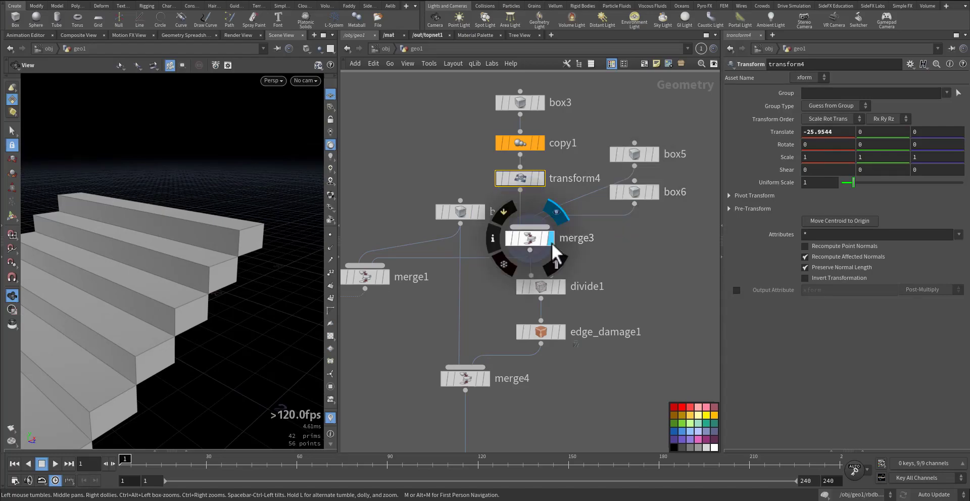
pyautogui.moveTo(195, 243); pyautogui.dragTo(140, 270, button='right')
pyautogui.moveTo(140, 270); pyautogui.dragTo(256, 168, button='middle')
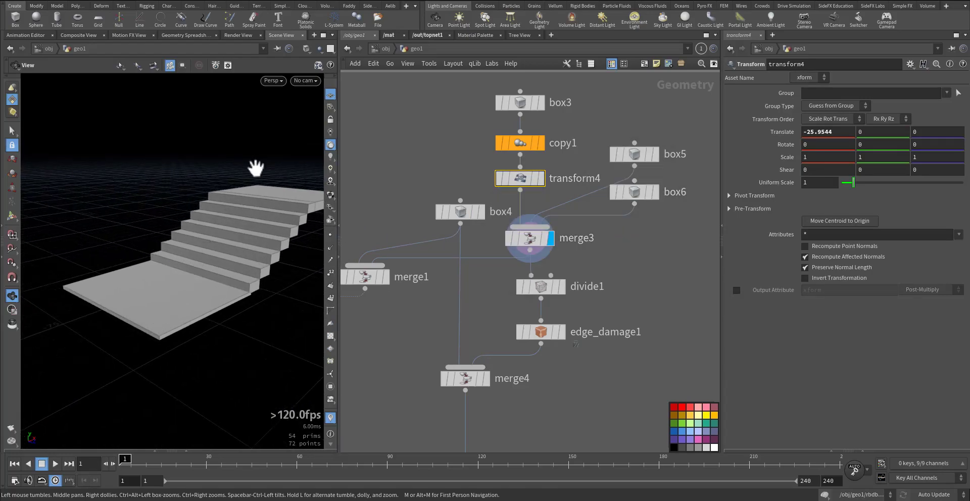
# Step: Display and select merge1 to examine the collision geometry that joins the wall and the stairs
pyautogui.click(385, 278)
pyautogui.click(371, 280)
pyautogui.moveTo(174, 250); pyautogui.dragTo(150, 241)
pyautogui.moveTo(150, 241); pyautogui.dragTo(303, 221, button='right')
pyautogui.moveTo(268, 231); pyautogui.dragTo(214, 279, button='middle')
pyautogui.moveTo(214, 279)
pyautogui.mouseDown()
pyautogui.moveTo(175, 275)
pyautogui.moveTo(234, 275)
pyautogui.moveTo(225, 276)
pyautogui.mouseUp()
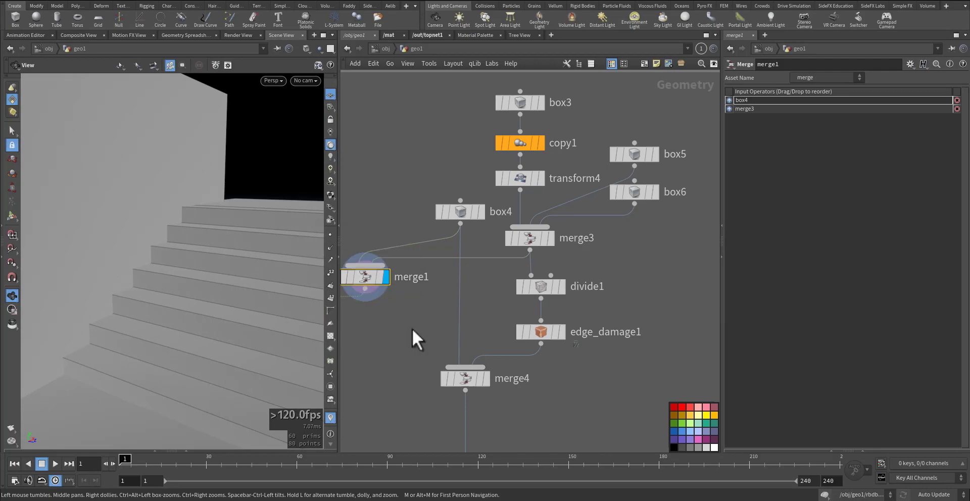
# Step: Display and select merge3 and divide1 in turn to examine the stairs before and after bricker subdivision
pyautogui.moveTo(413, 328); pyautogui.dragTo(359, 282, button='middle')
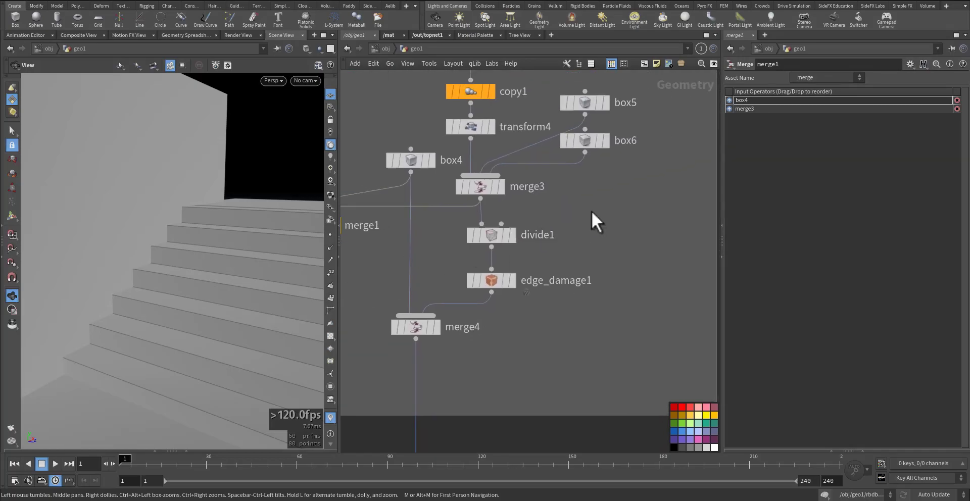
pyautogui.click(503, 190)
pyautogui.click(487, 187)
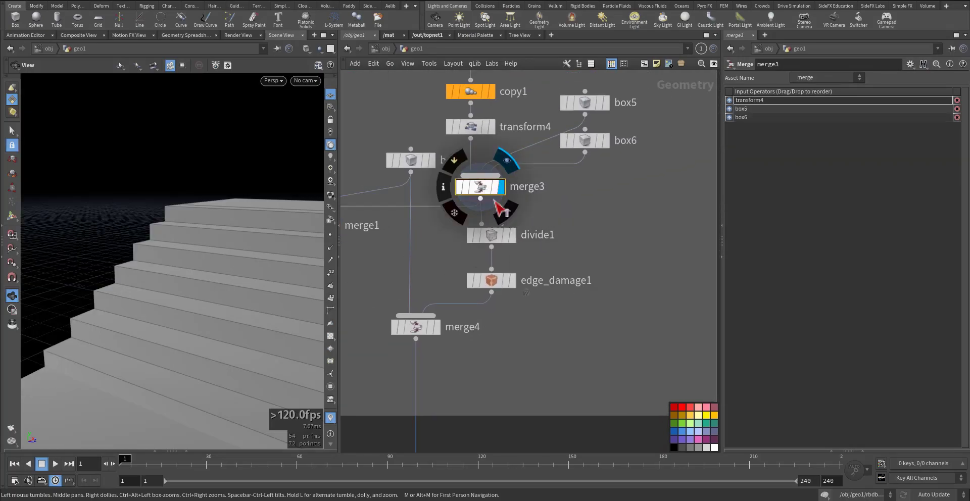
pyautogui.click(513, 235)
pyautogui.click(497, 235)
pyautogui.moveTo(218, 304); pyautogui.dragTo(318, 260)
# Step: Select edge_damage1 to review its Labs Edge Damage settings, and display it to examine the chipped stair edges
pyautogui.scroll(3, 536, 302)
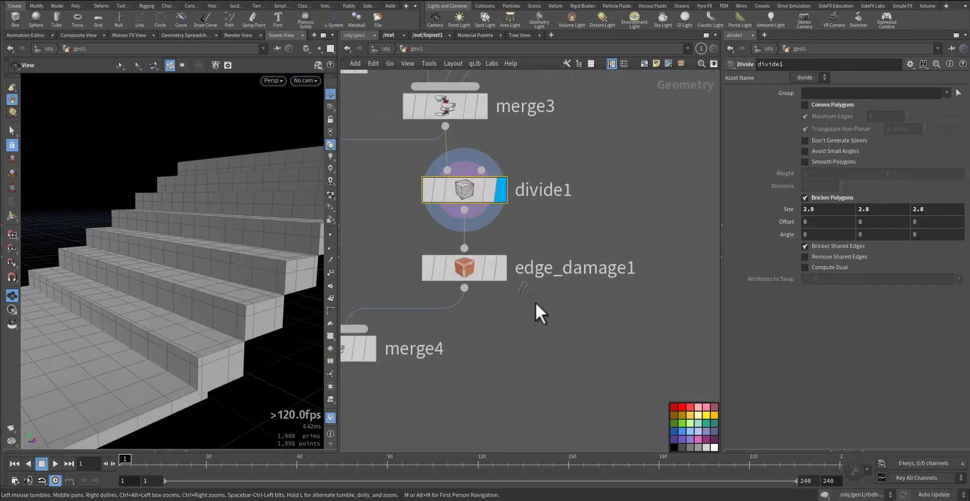
pyautogui.click(468, 269)
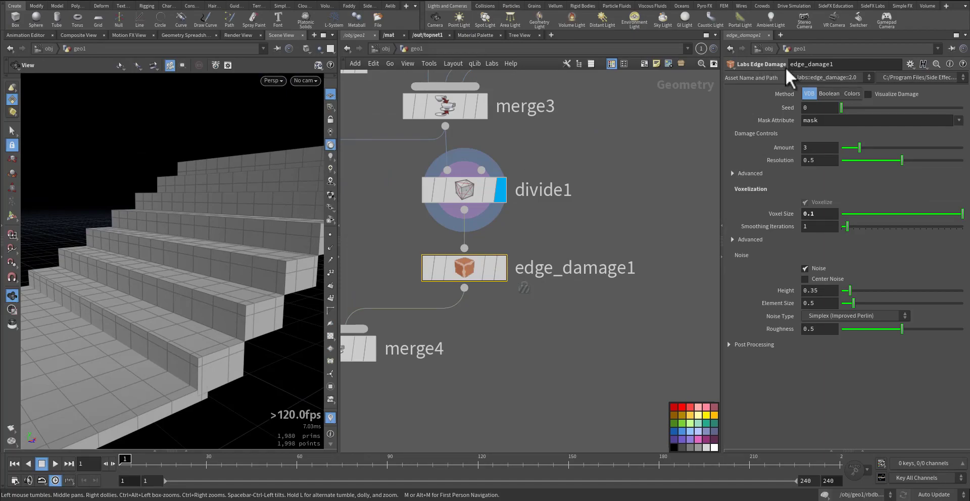
pyautogui.moveTo(503, 274)
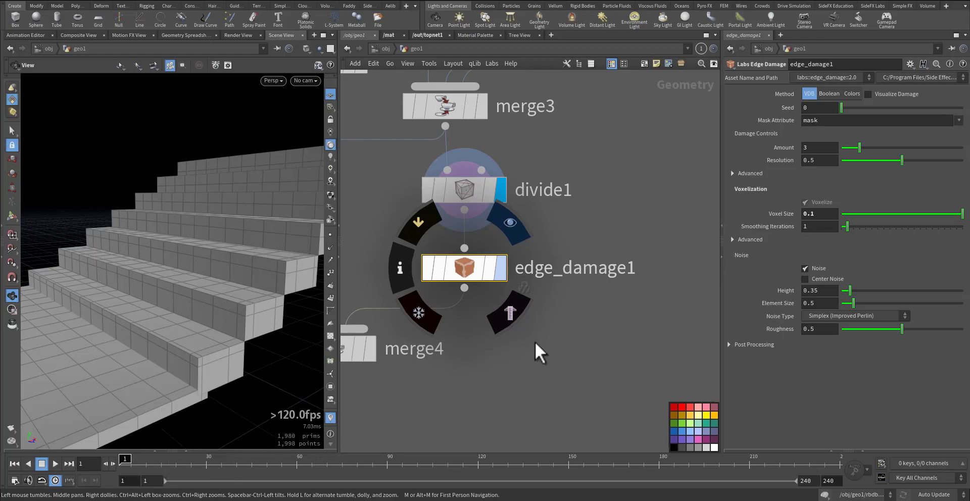
pyautogui.moveTo(213, 304); pyautogui.dragTo(161, 343)
pyautogui.moveTo(161, 343); pyautogui.dragTo(159, 361, button='middle')
pyautogui.moveTo(222, 341); pyautogui.dragTo(237, 326, button='right')
pyautogui.moveTo(237, 326)
pyautogui.mouseDown()
pyautogui.moveTo(260, 308)
pyautogui.moveTo(306, 303)
pyautogui.moveTo(176, 326)
pyautogui.moveTo(121, 359)
pyautogui.moveTo(178, 326)
pyautogui.moveTo(283, 314)
pyautogui.moveTo(238, 338)
pyautogui.moveTo(223, 325)
pyautogui.mouseUp()
# Step: Display and select merge4 to examine the damaged stairs combined with the wall
pyautogui.moveTo(451, 389); pyautogui.dragTo(597, 311, button='middle')
pyautogui.scroll(-5, 582, 301)
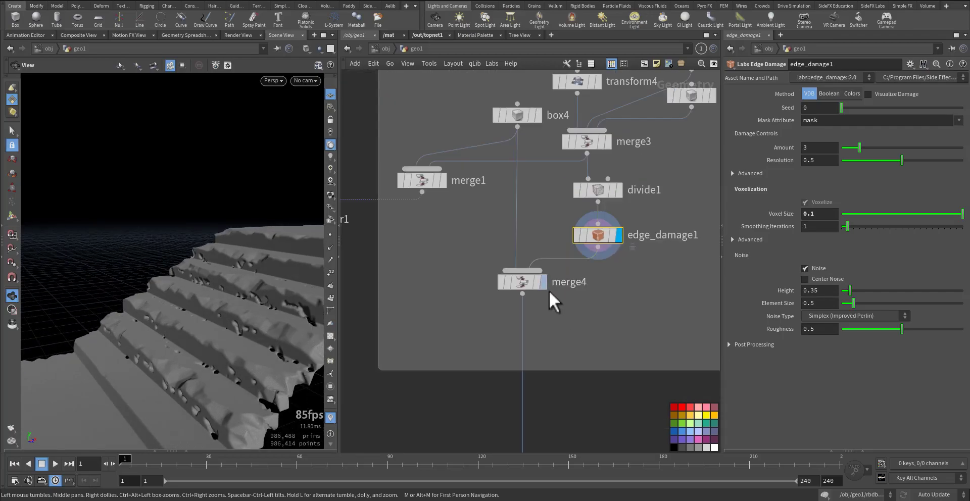
pyautogui.click(544, 293)
pyautogui.click(526, 293)
pyautogui.moveTo(222, 285); pyautogui.dragTo(124, 292, button='middle')
pyautogui.moveTo(135, 275); pyautogui.dragTo(91, 295)
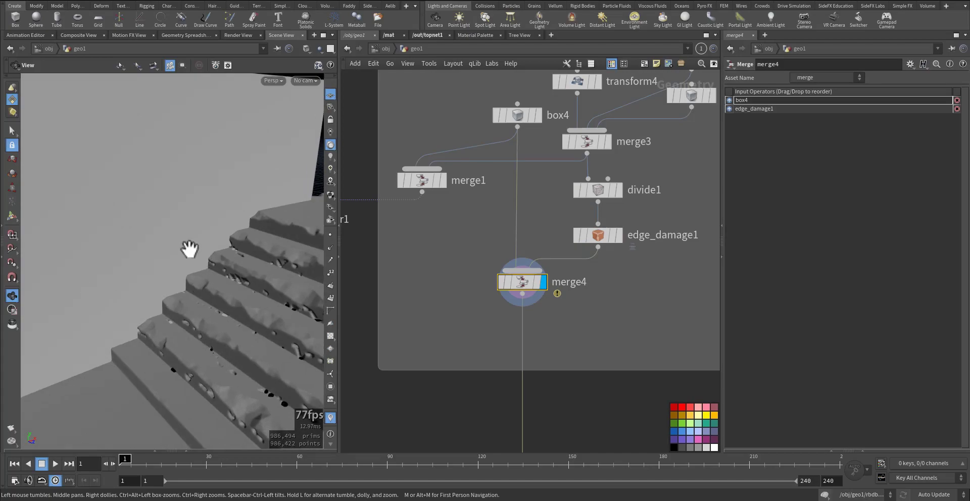
# Step: Display uvflatten1 in the green cache network and turn on material display in the viewport
pyautogui.scroll(-3, 481, 433)
pyautogui.moveTo(479, 437); pyautogui.dragTo(483, 290, button='middle')
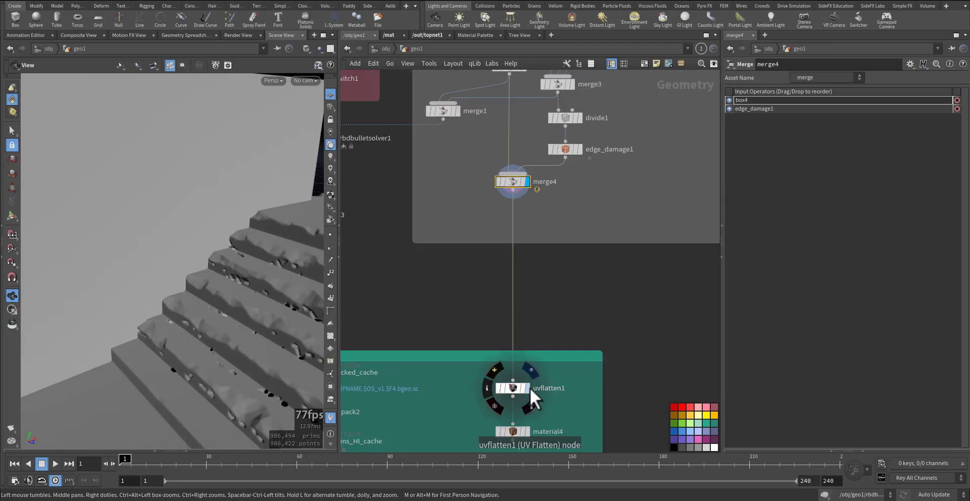
pyautogui.click(329, 195)
pyautogui.moveTo(172, 321); pyautogui.dragTo(204, 298)
pyautogui.moveTo(453, 395); pyautogui.dragTo(459, 292, button='middle')
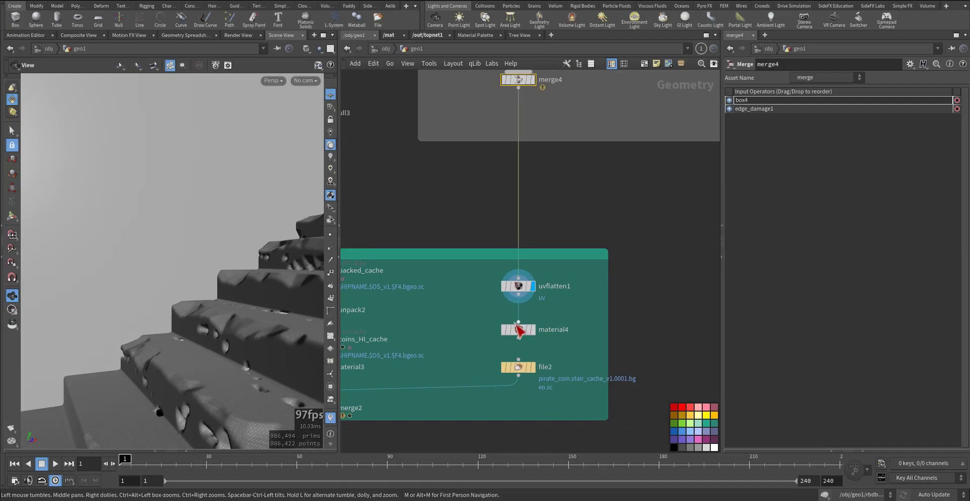
# Step: Display and select material4 to examine the /mat/concrete material on the wall and stairs
pyautogui.click(532, 330)
pyautogui.click(521, 330)
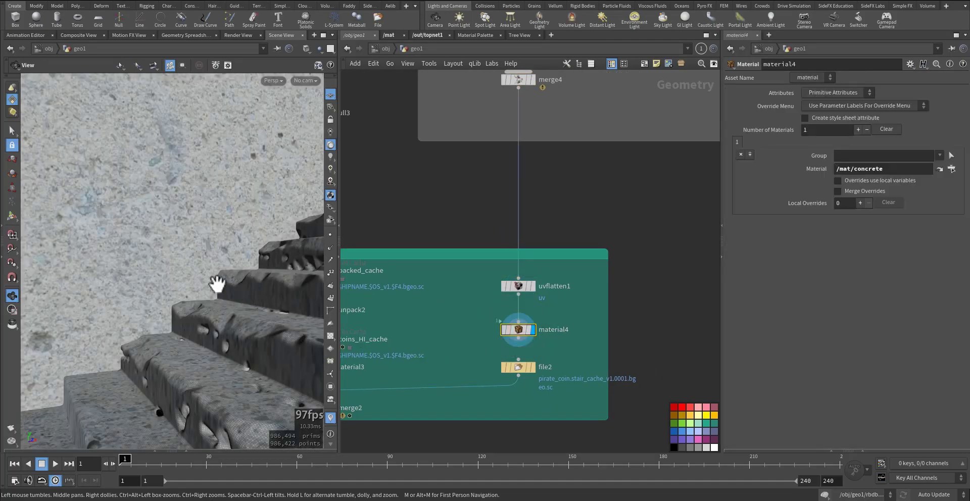
pyautogui.moveTo(217, 285); pyautogui.dragTo(295, 277)
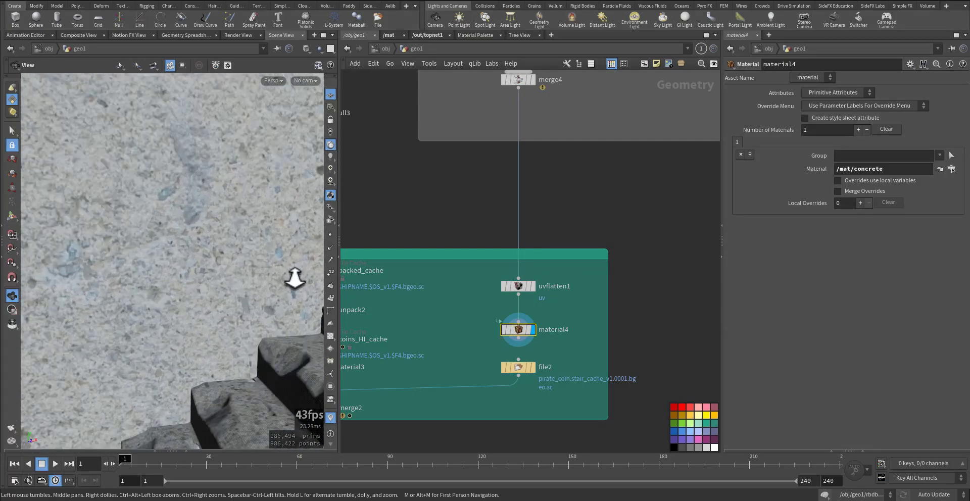
pyautogui.moveTo(294, 278); pyautogui.dragTo(441, 272, button='right')
pyautogui.moveTo(257, 284); pyautogui.dragTo(126, 323, button='right')
pyautogui.moveTo(126, 323); pyautogui.dragTo(164, 343, button='middle')
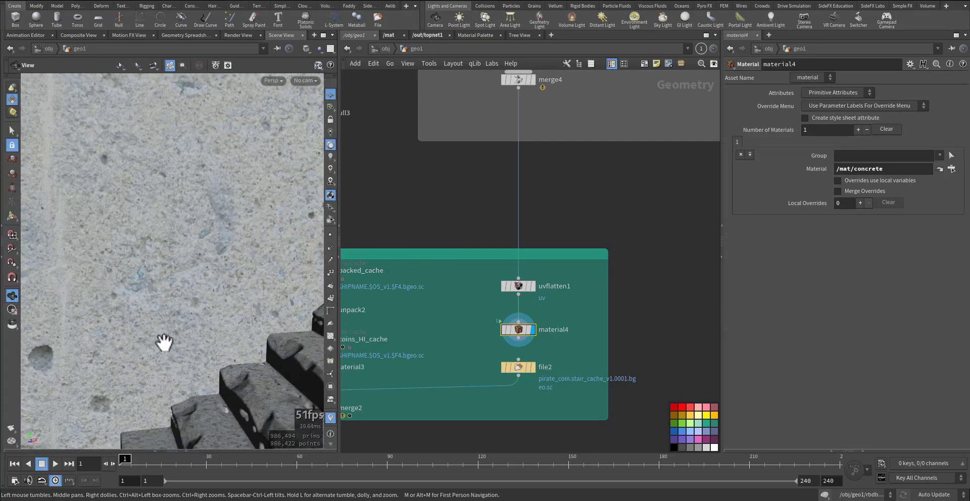
pyautogui.moveTo(164, 343); pyautogui.dragTo(217, 291)
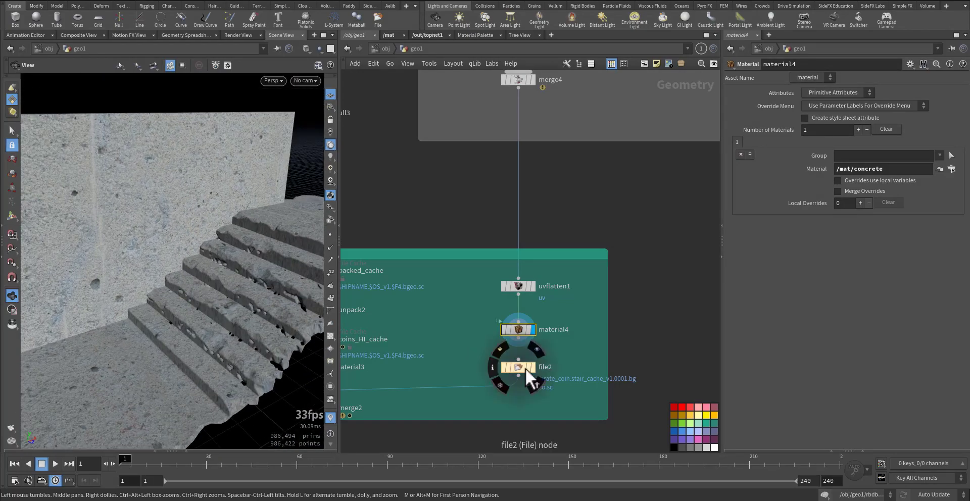
# Step: Select and display the file2 stair cache, and switch the viewport to high-quality lighting with shadows to examine the concrete
pyautogui.click(523, 367)
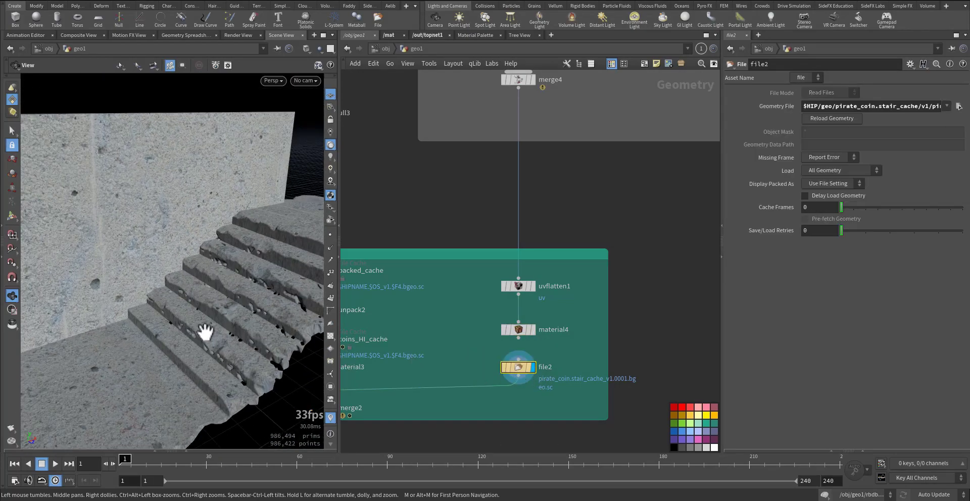
pyautogui.moveTo(160, 314); pyautogui.dragTo(240, 298)
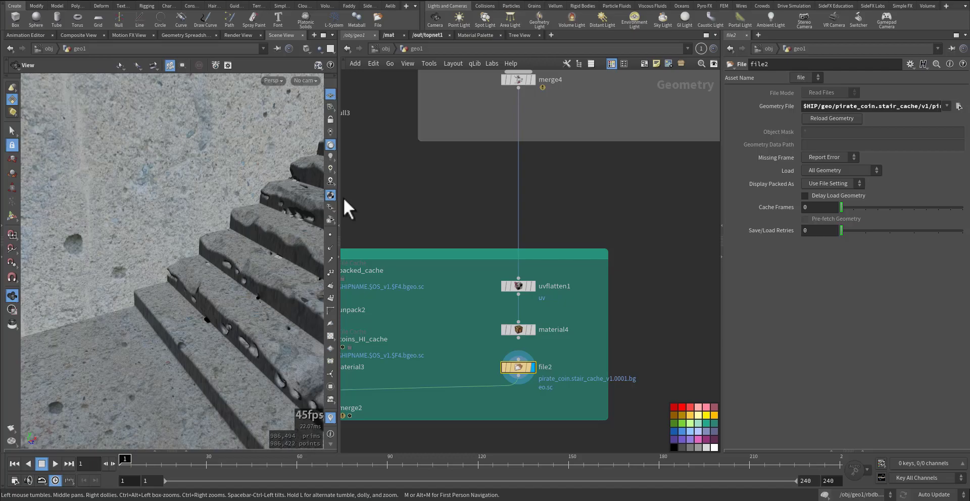
pyautogui.click(330, 181)
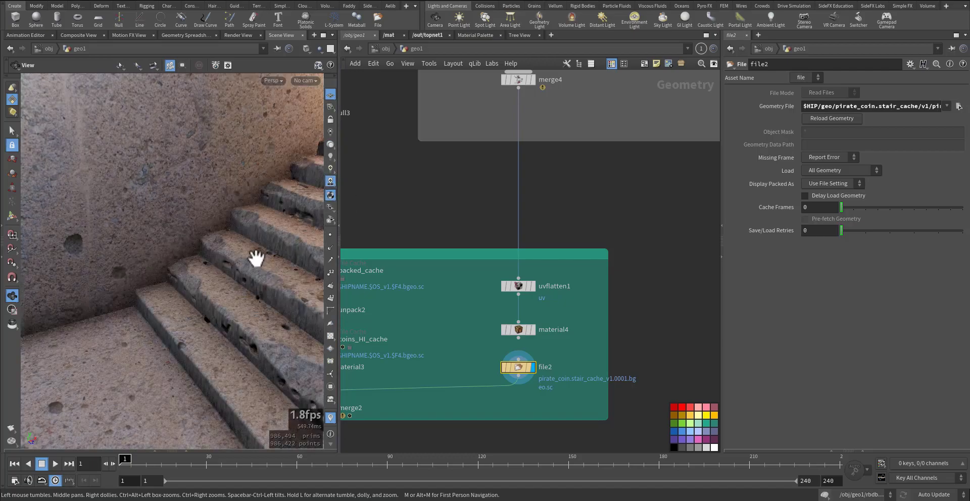
pyautogui.moveTo(242, 283); pyautogui.dragTo(111, 319, button='right')
pyautogui.moveTo(220, 279); pyautogui.dragTo(191, 281)
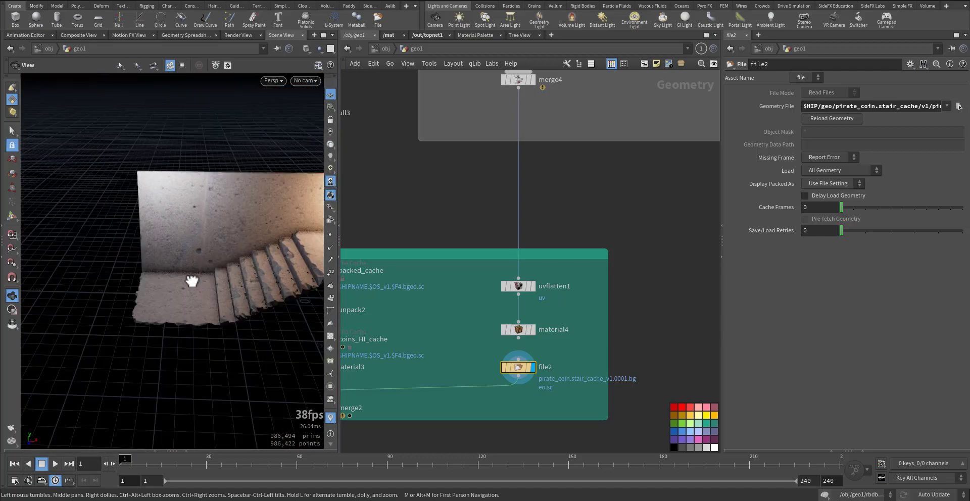
pyautogui.moveTo(214, 269); pyautogui.dragTo(105, 311, button='middle')
pyautogui.moveTo(104, 312); pyautogui.dragTo(244, 279, button='right')
pyautogui.moveTo(199, 286); pyautogui.dragTo(210, 284)
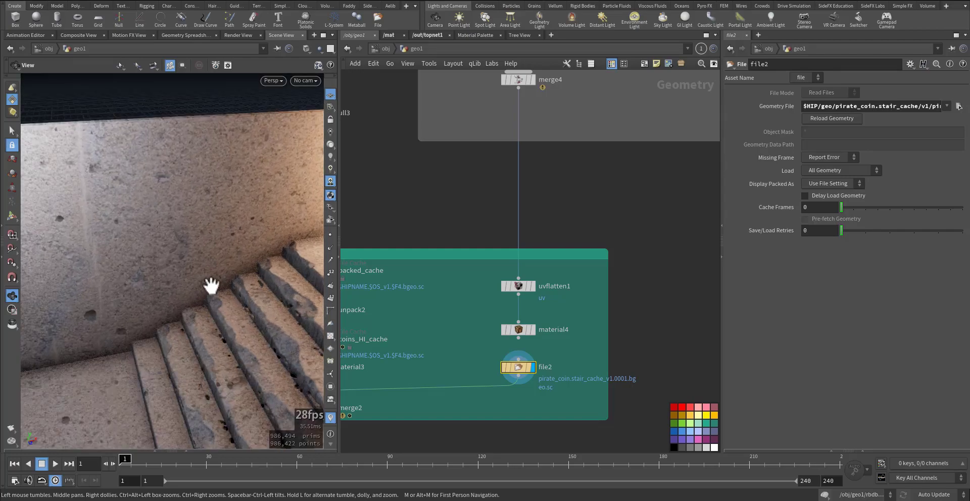
pyautogui.moveTo(210, 284); pyautogui.dragTo(177, 273, button='middle')
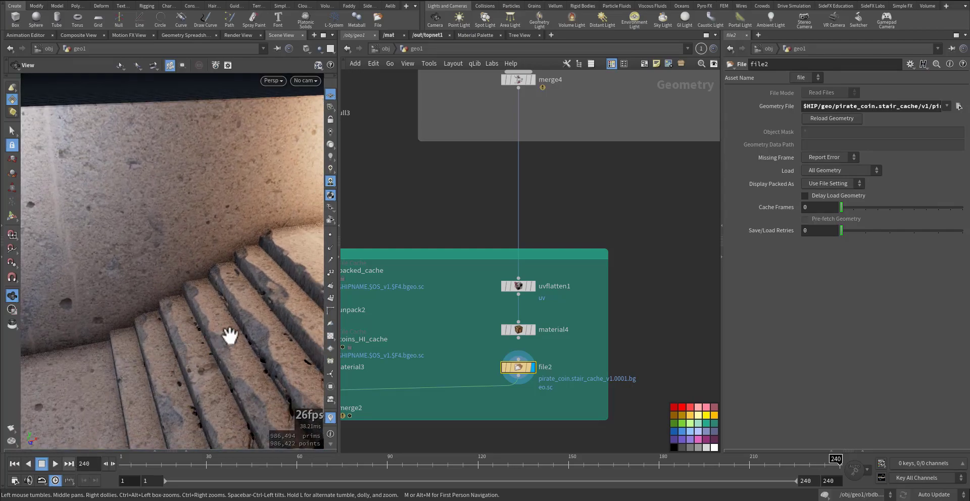
# Step: Display merge2 and temporarily widen the viewport to examine the gold coins piled on the concrete stairs
pyautogui.moveTo(396, 375); pyautogui.dragTo(552, 329, button='middle')
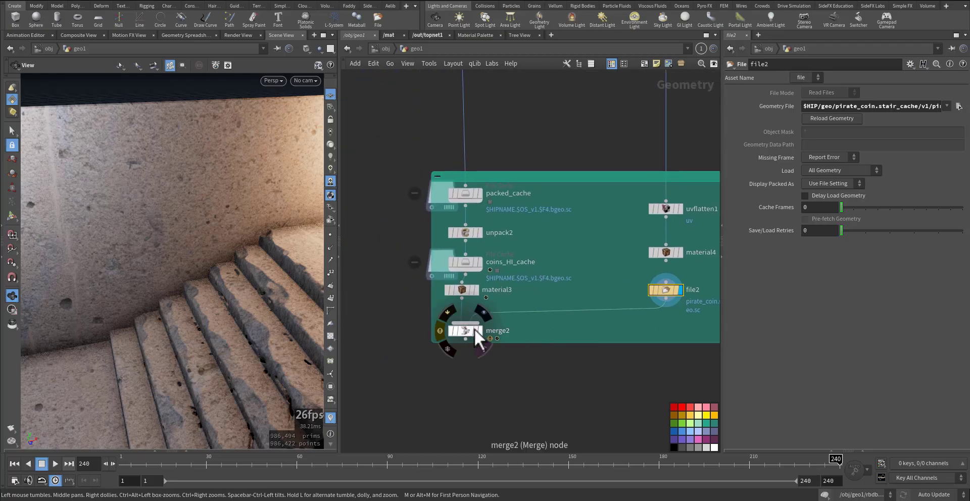
pyautogui.click(480, 331)
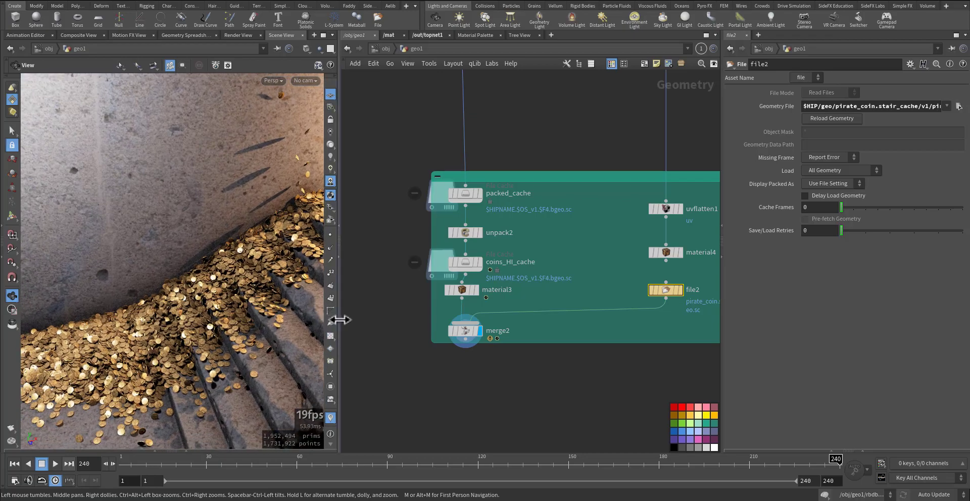
pyautogui.moveTo(339, 319); pyautogui.dragTo(535, 325)
pyautogui.moveTo(370, 331); pyautogui.dragTo(314, 326)
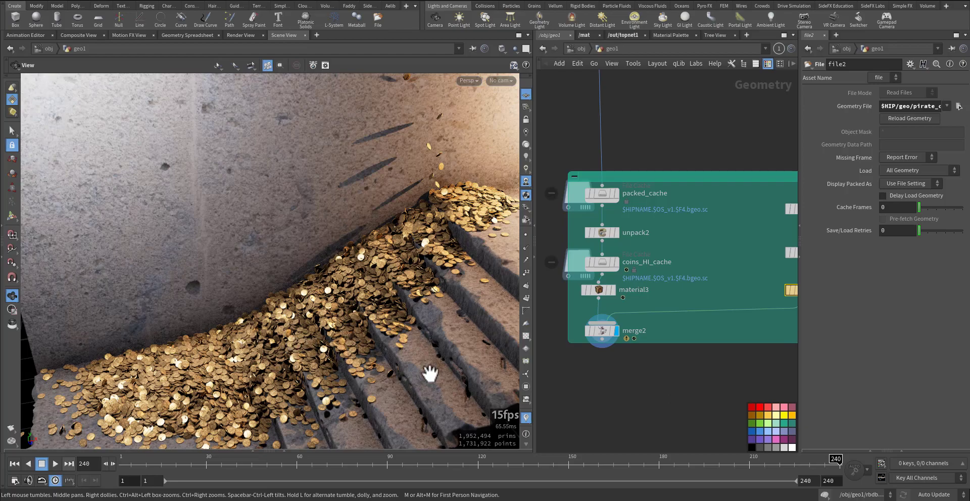
pyautogui.scroll(5, 418, 340)
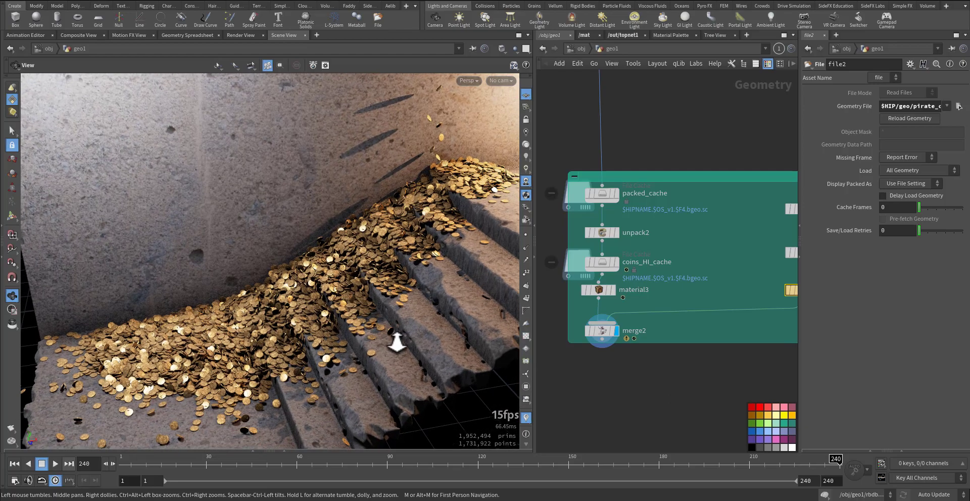
pyautogui.scroll(6, 414, 341)
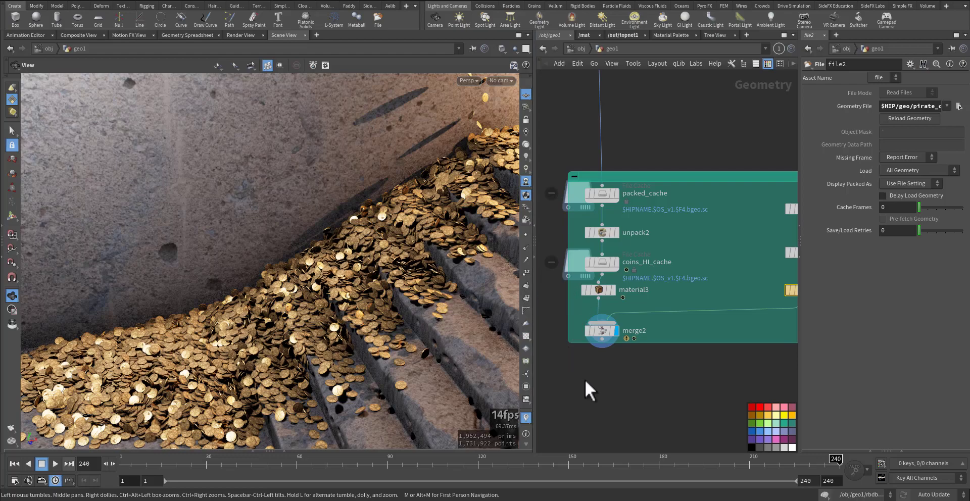
pyautogui.moveTo(536, 369); pyautogui.dragTo(359, 358)
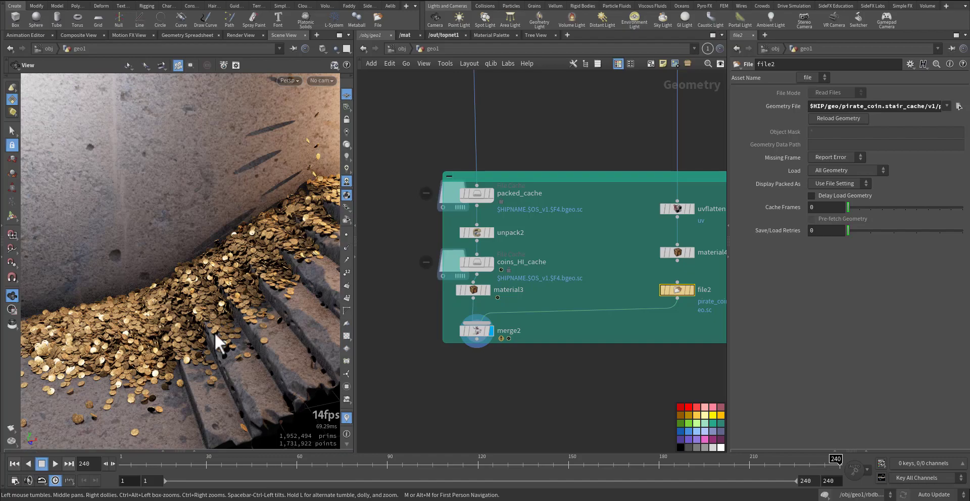
# Step: Return to the first frame and switch the viewport to high-quality lighting without shadows or materials
pyautogui.hotkey('ctrl', 'Up')
pyautogui.click(345, 195)
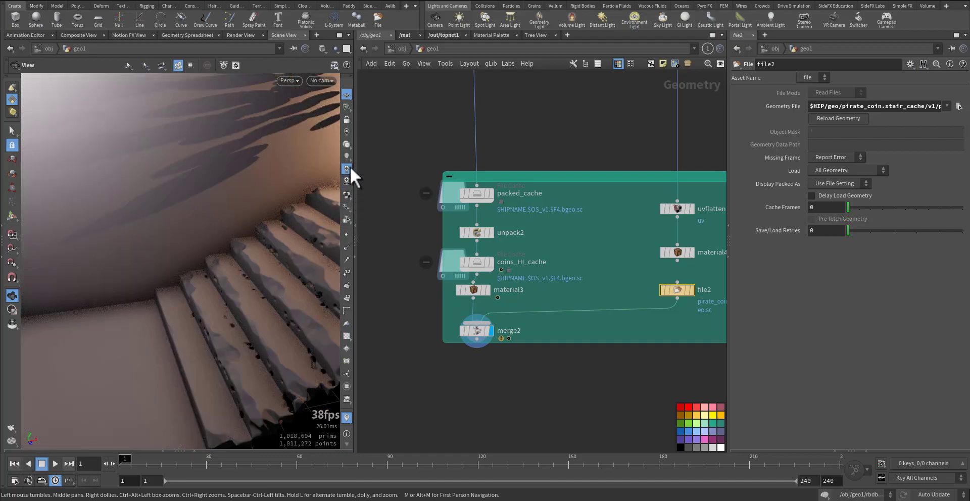
pyautogui.click(348, 169)
pyautogui.moveTo(290, 195); pyautogui.dragTo(199, 276)
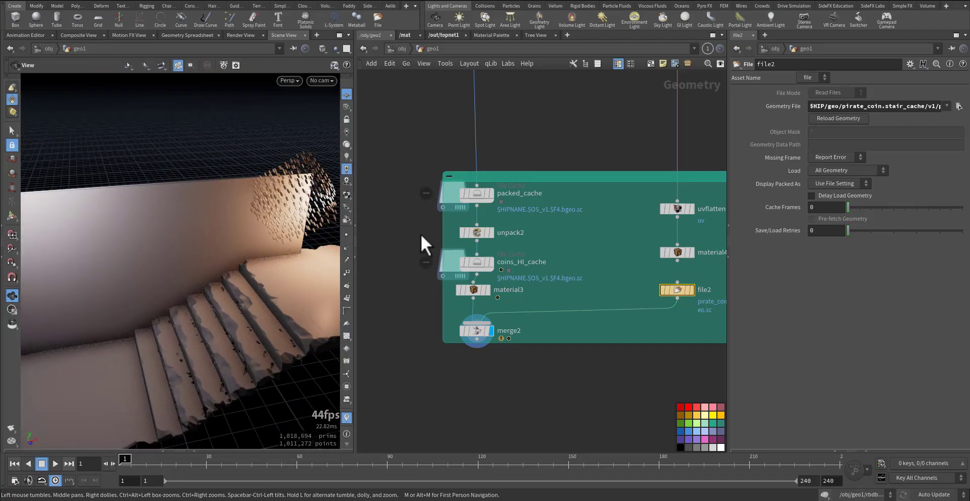
# Step: Display and select switch1 above the bullet solver to examine its input expression and the emitted coins
pyautogui.moveTo(421, 236); pyautogui.dragTo(430, 379, button='middle')
pyautogui.moveTo(406, 130); pyautogui.dragTo(416, 369, button='middle')
pyautogui.scroll(3, 472, 292)
pyautogui.moveTo(492, 283); pyautogui.dragTo(461, 253, button='middle')
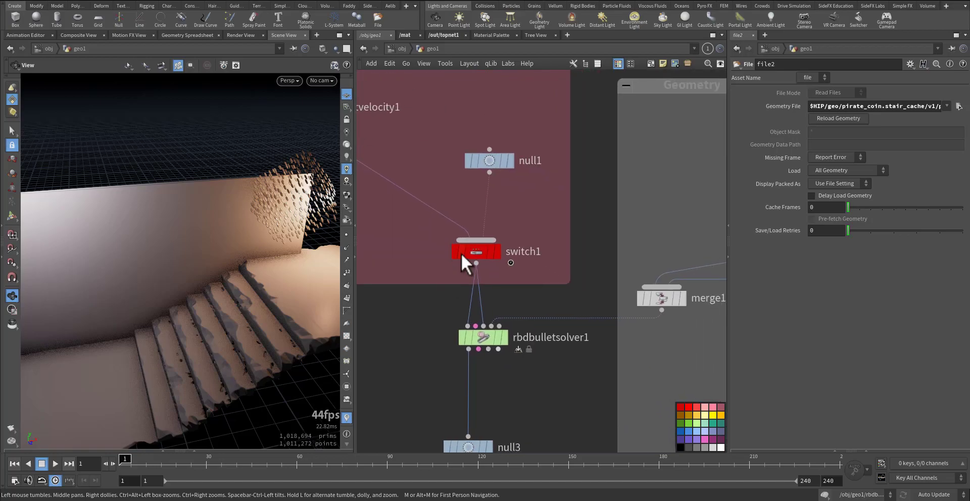
pyautogui.click(496, 250)
pyautogui.click(480, 251)
pyautogui.moveTo(259, 234); pyautogui.dragTo(305, 245)
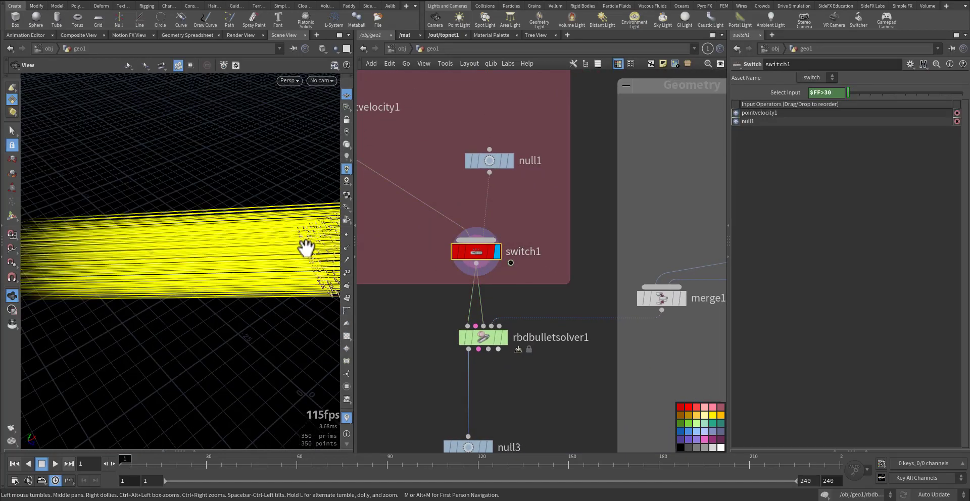
# Step: Turn off the yellow velocity visualization to view only the emitted coins at frame 1
pyautogui.moveTo(478, 248)
pyautogui.click(348, 417)
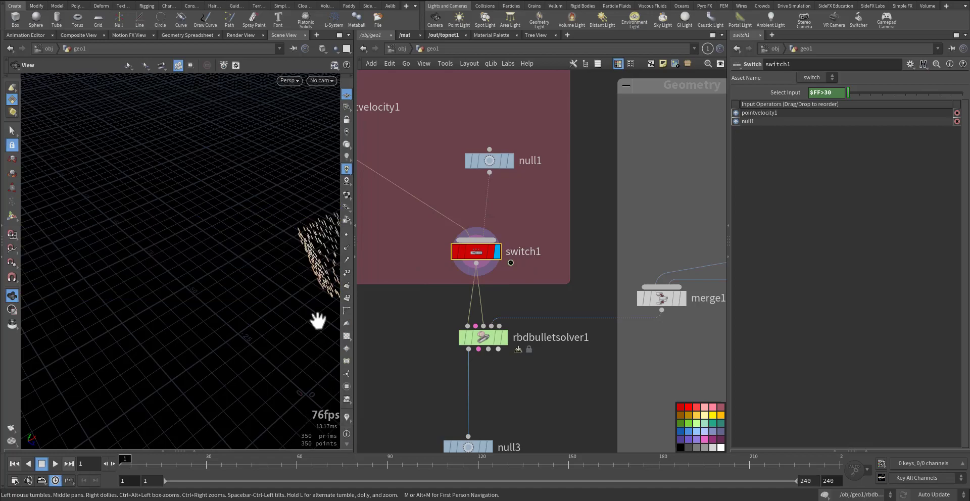
pyautogui.moveTo(311, 303); pyautogui.dragTo(249, 290, button='middle')
pyautogui.moveTo(129, 461); pyautogui.dragTo(95, 464)
# Step: Display and select rbdbulletsolver1 and examine the Emit RBDs option in its simulation setup
pyautogui.moveTo(456, 352); pyautogui.dragTo(466, 283, button='middle')
pyautogui.scroll(2, 466, 283)
pyautogui.scroll(2, 466, 284)
pyautogui.moveTo(536, 265)
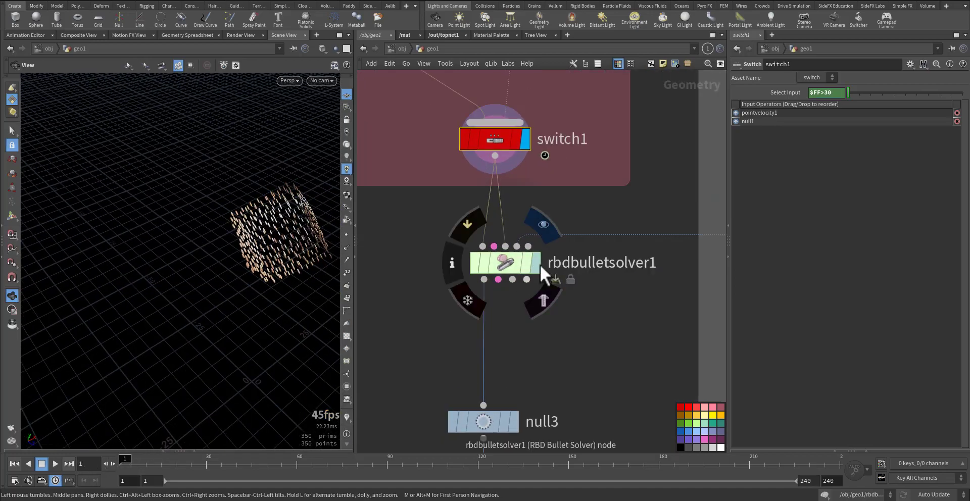
pyautogui.click(513, 262)
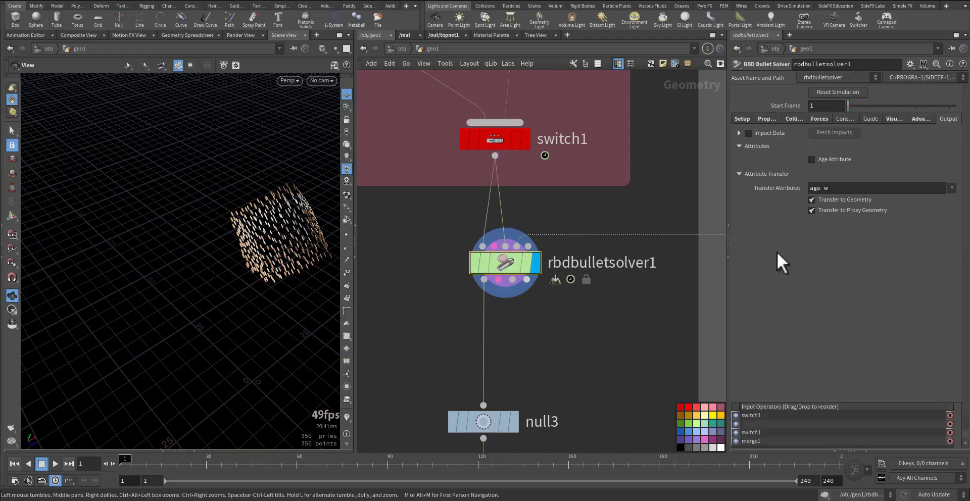
pyautogui.click(742, 118)
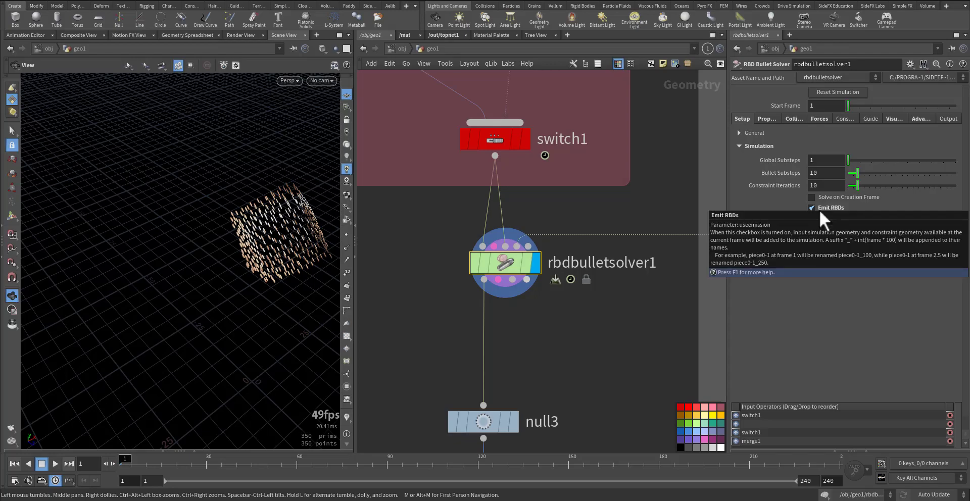
# Step: Enter rbdbulletsolver1 to view its forces network, and return to the geo1 network
pyautogui.doubleClick(514, 260)
pyautogui.moveTo(491, 235); pyautogui.dragTo(509, 259, button='middle')
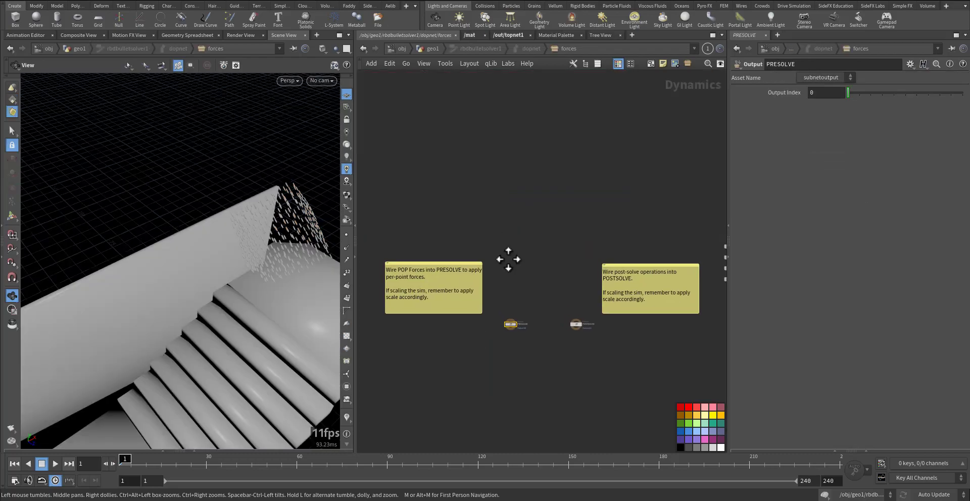
pyautogui.click(430, 48)
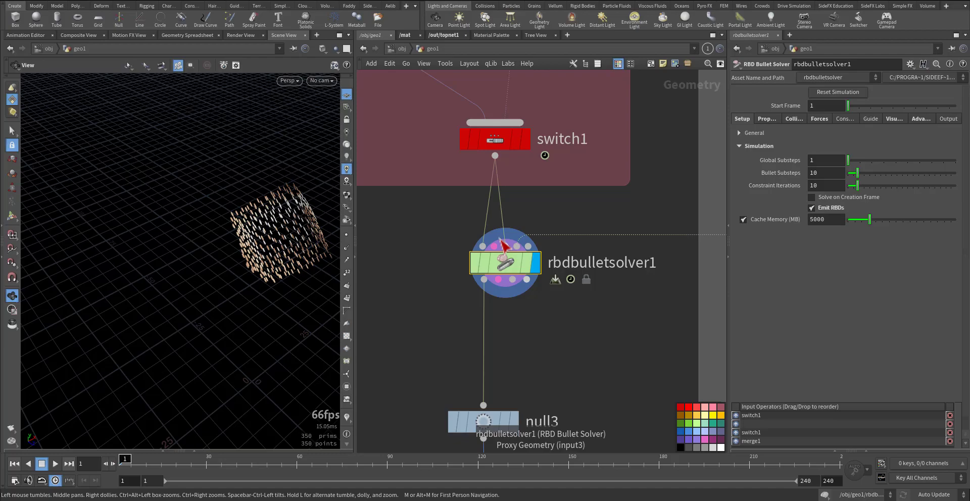
# Step: Select null1 and switch1 to examine how the emission switch feeds rbdbulletsolver1
pyautogui.moveTo(475, 193); pyautogui.dragTo(427, 307, button='middle')
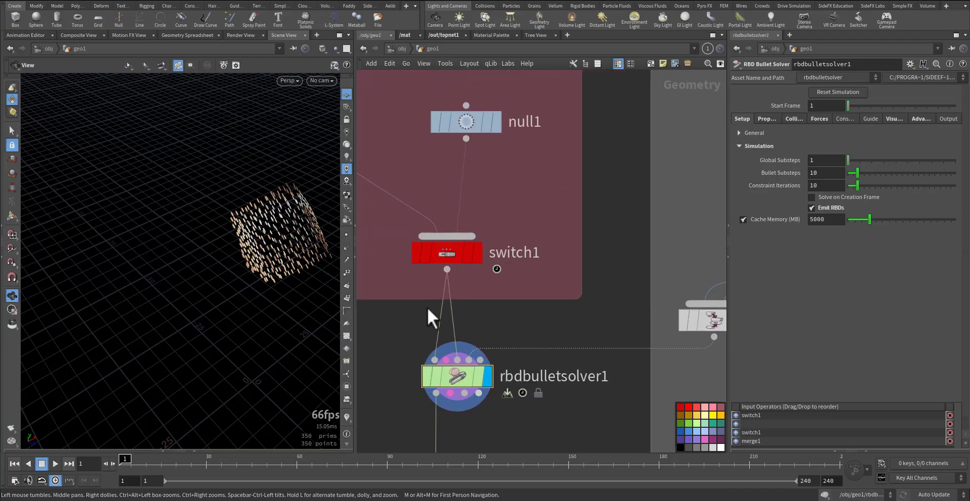
pyautogui.moveTo(512, 193); pyautogui.dragTo(530, 319, button='middle')
pyautogui.moveTo(547, 184); pyautogui.dragTo(441, 399)
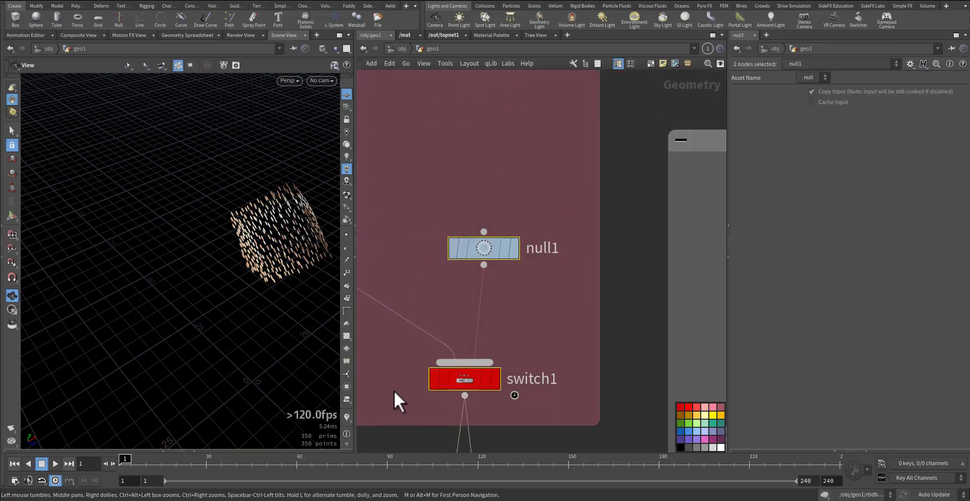
pyautogui.moveTo(397, 389); pyautogui.dragTo(460, 209, button='middle')
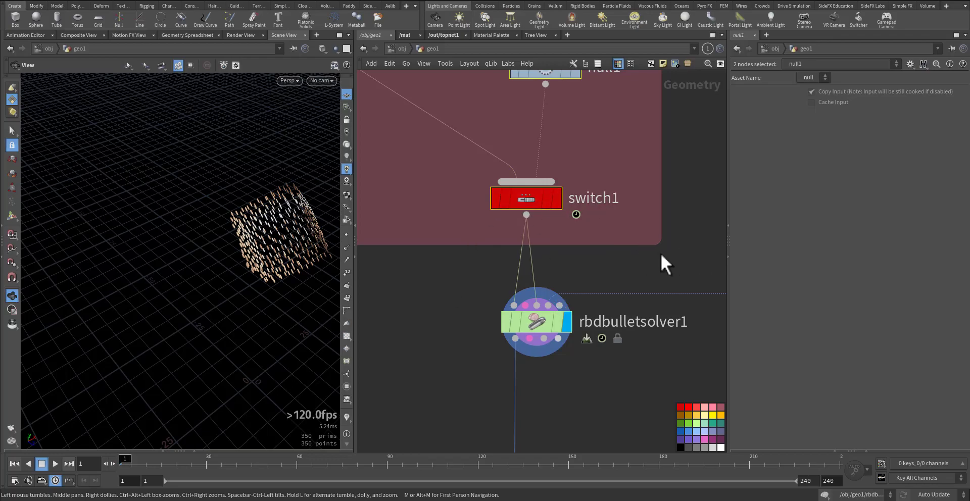
pyautogui.moveTo(658, 253); pyautogui.dragTo(587, 244, button='middle')
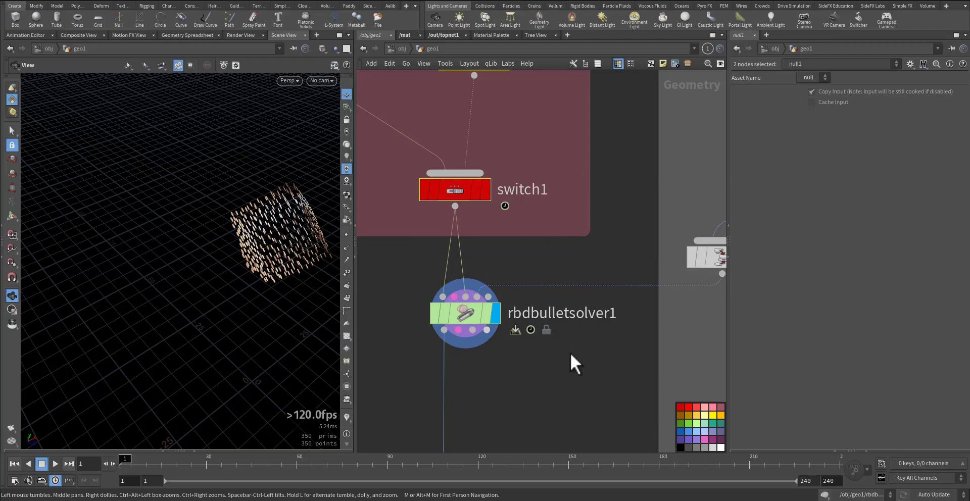
# Step: Select rbdbulletsolver1 and examine its properties, collision, forces, visualization and advanced settings
pyautogui.click(460, 316)
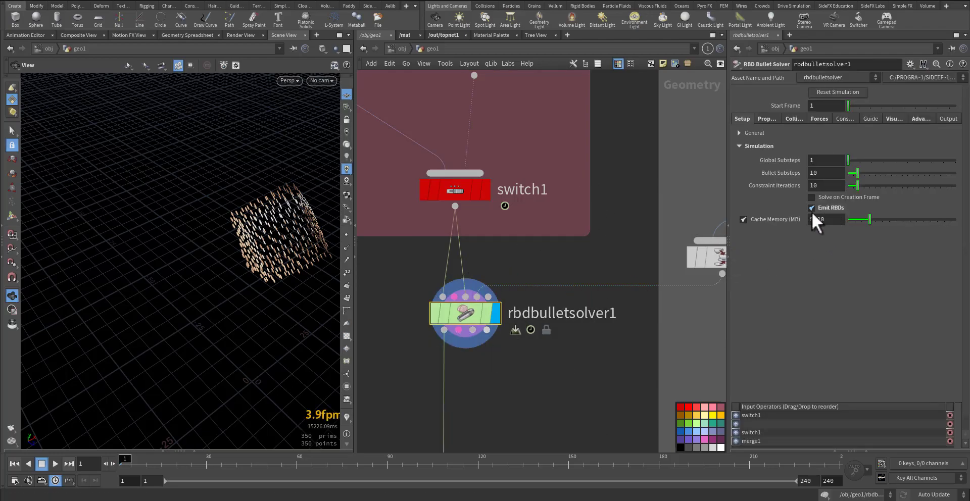
pyautogui.click(764, 119)
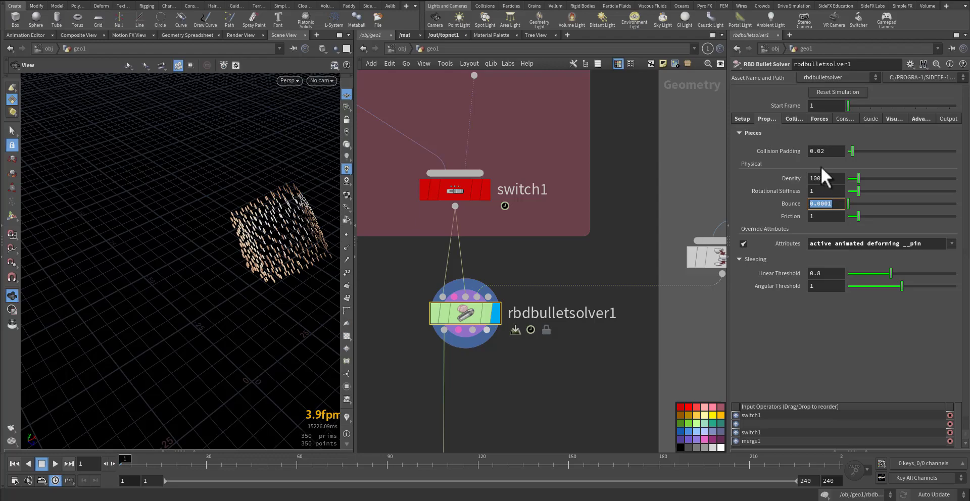
pyautogui.click(792, 120)
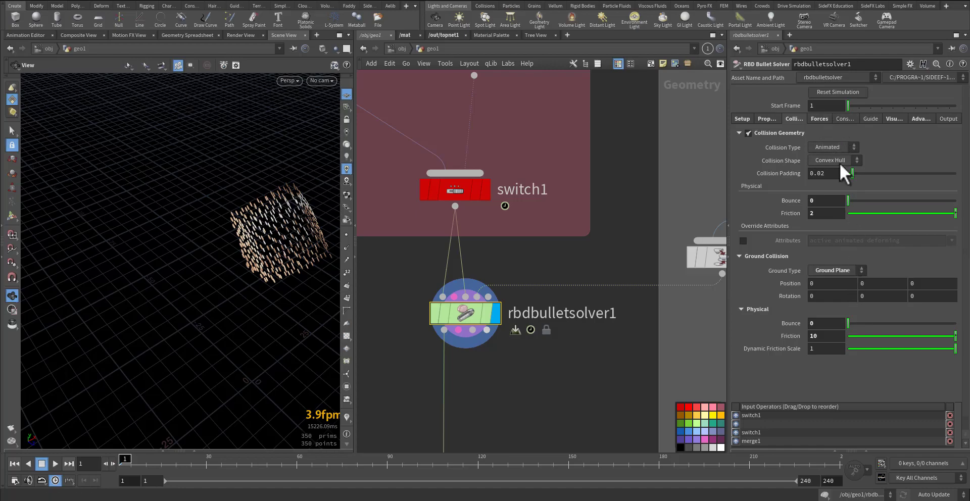
pyautogui.click(818, 119)
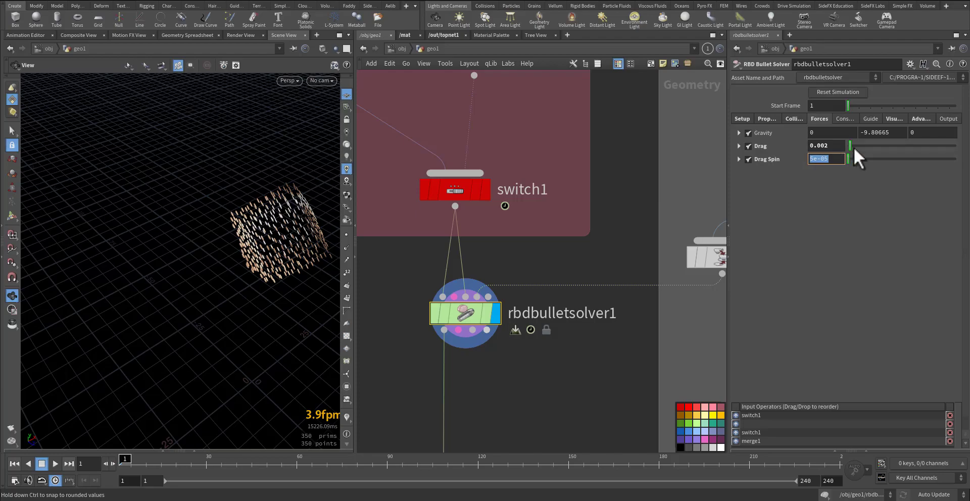
pyautogui.click(850, 118)
pyautogui.click(893, 119)
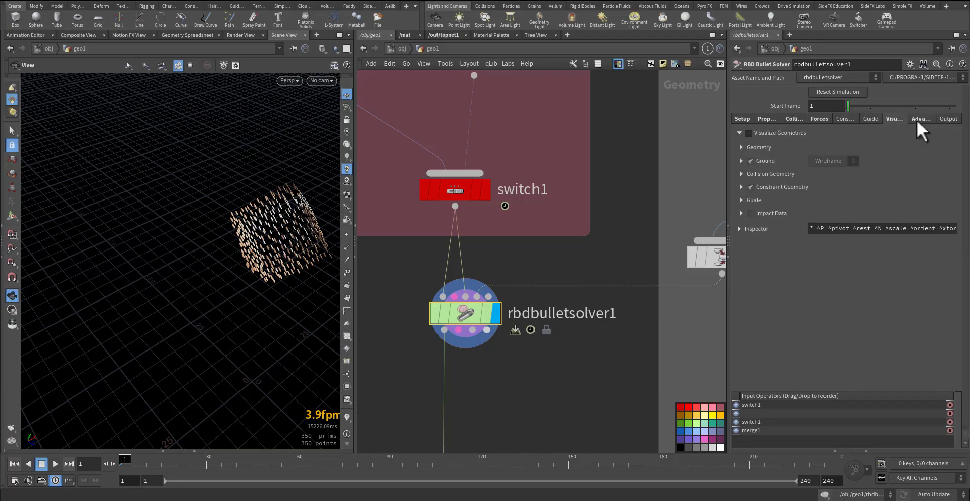
pyautogui.click(917, 119)
# Step: Display and select packed_cache in the green cache network to examine its file cache settings
pyautogui.moveTo(528, 367); pyautogui.dragTo(540, 239, button='middle')
pyautogui.scroll(-2, 543, 247)
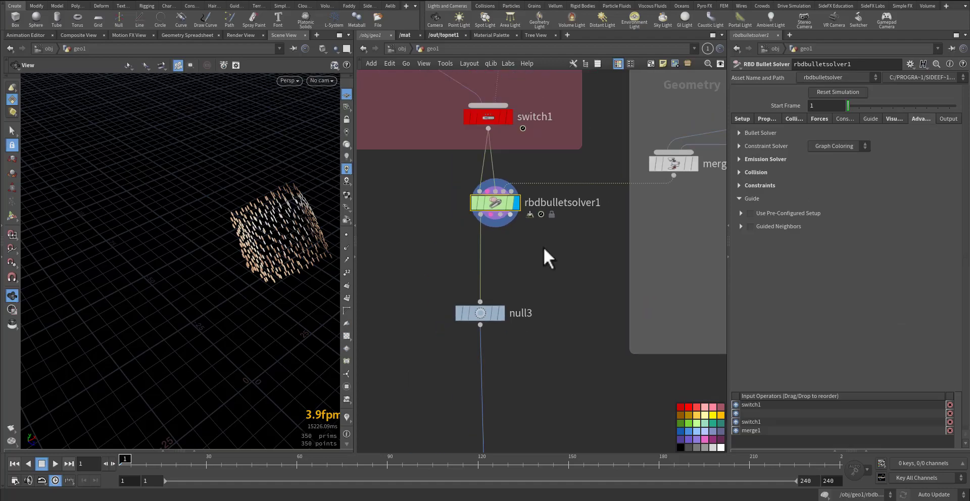
pyautogui.moveTo(546, 271); pyautogui.dragTo(519, 159, button='middle')
pyautogui.scroll(-2, 521, 167)
pyautogui.moveTo(532, 249); pyautogui.dragTo(544, 171, button='middle')
pyautogui.scroll(2, 528, 247)
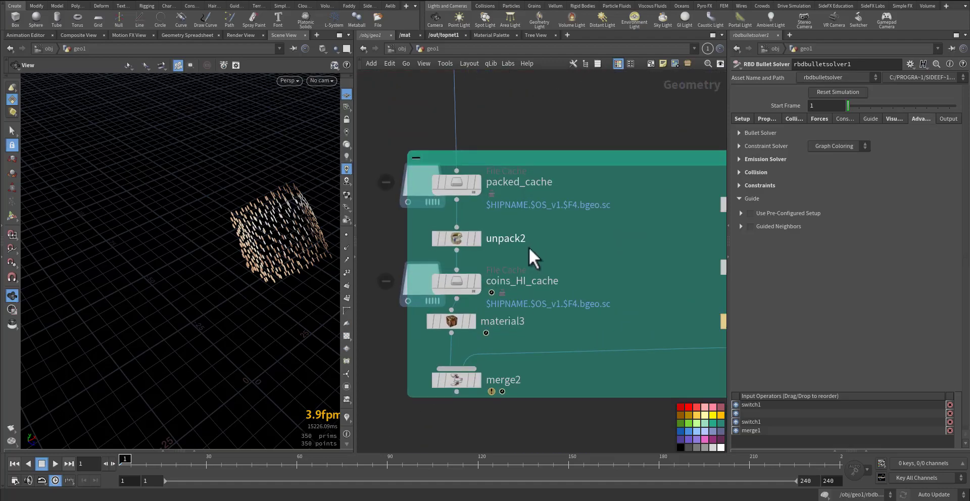
pyautogui.click(462, 186)
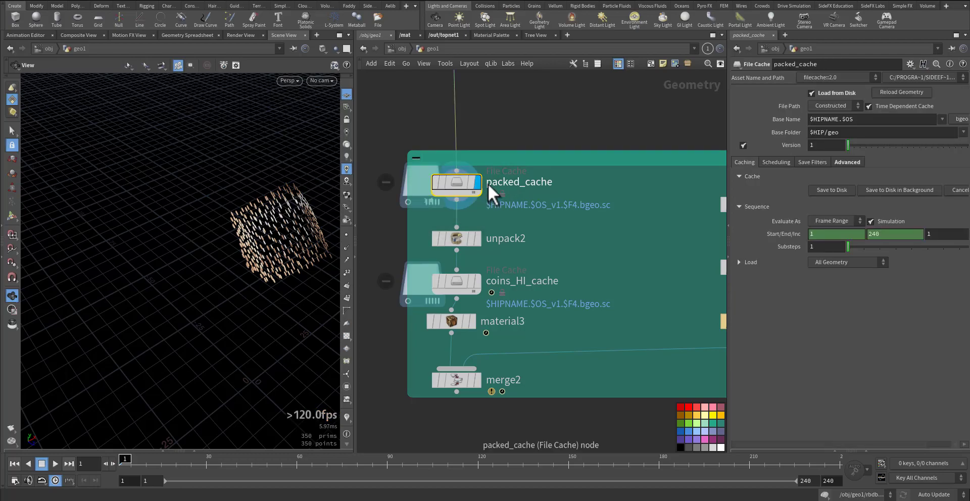
# Step: Switch the viewport to normal lighting and inspect the geometry information of packed_cache
pyautogui.click(347, 158)
pyautogui.scroll(10, 276, 227)
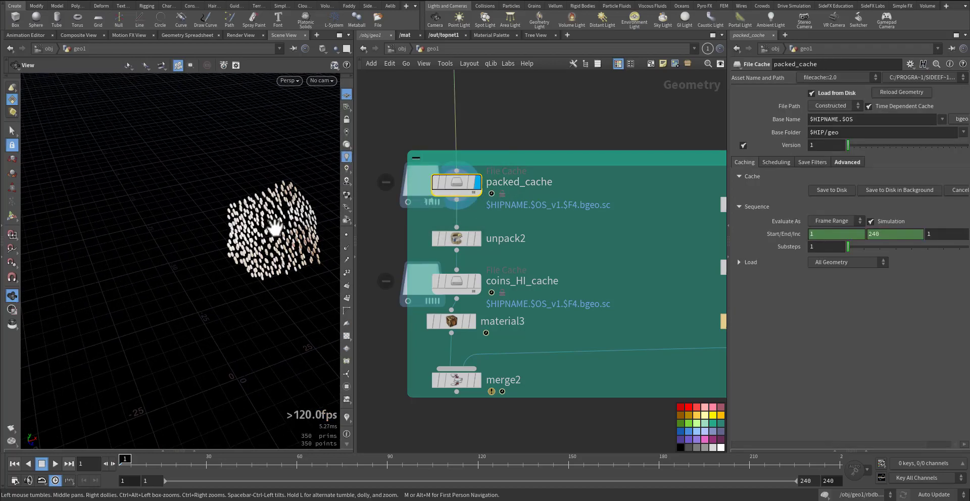
pyautogui.middleClick(450, 184)
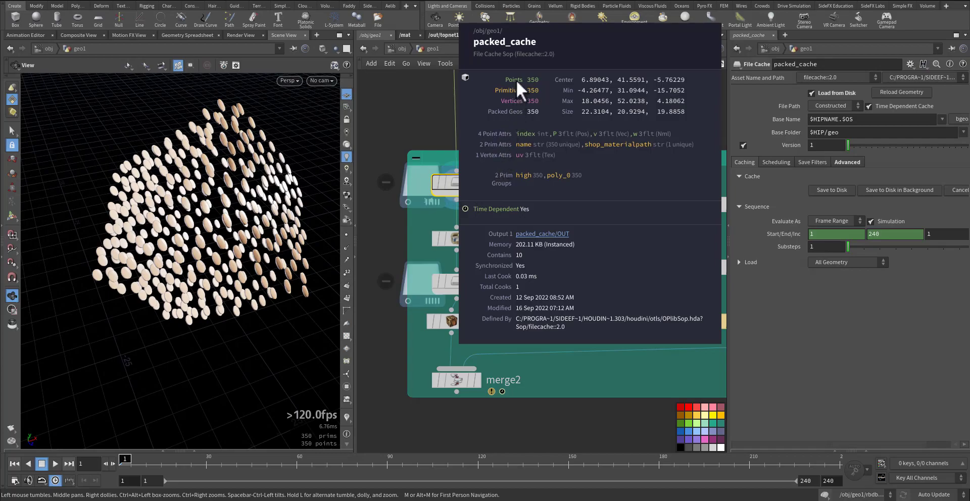
# Step: Scrub the timeline to frame 91 and examine the cached coins from several angles
pyautogui.moveTo(126, 464); pyautogui.dragTo(391, 500)
pyautogui.moveTo(141, 354); pyautogui.dragTo(293, 260, button='middle')
pyautogui.moveTo(292, 260); pyautogui.dragTo(206, 297, button='right')
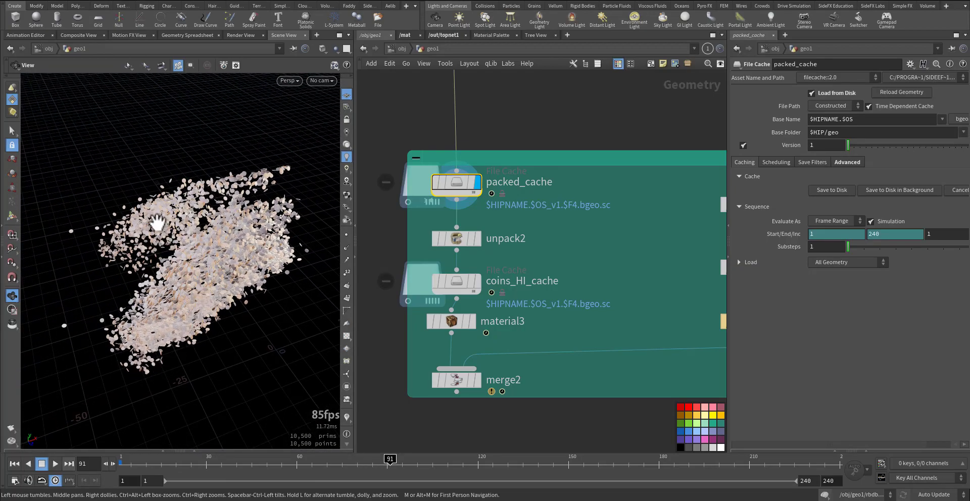
pyautogui.moveTo(157, 223); pyautogui.dragTo(178, 204)
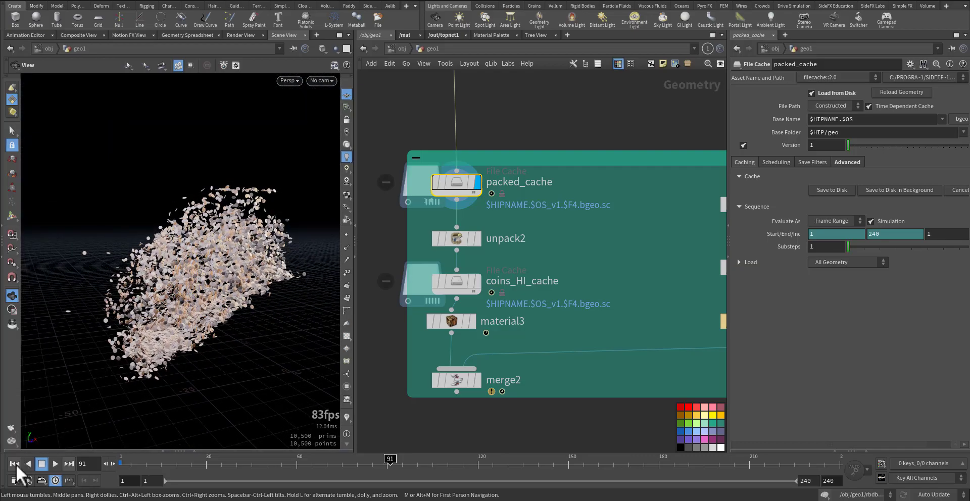
# Step: Play the packed coin simulation from the first frame, examine the pile up close, and rewind to frame 1
pyautogui.click(15, 464)
pyautogui.click(55, 464)
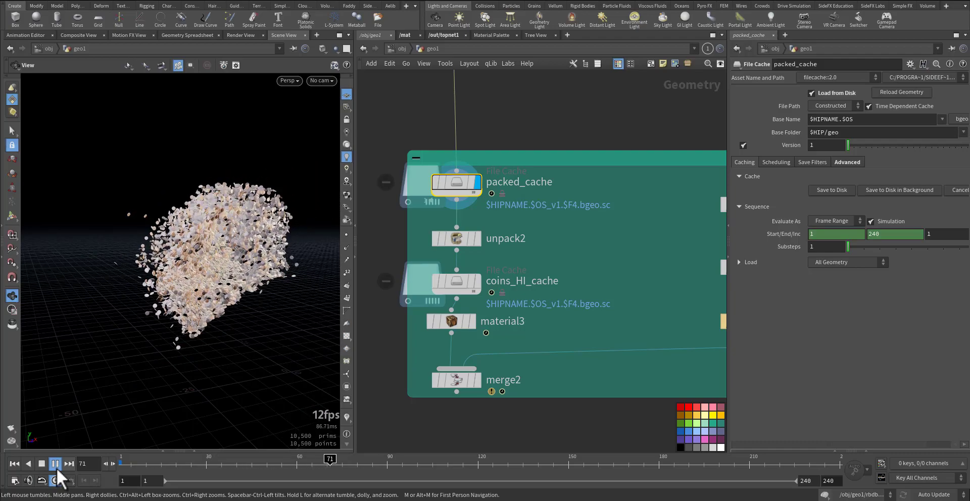
pyautogui.moveTo(159, 331); pyautogui.dragTo(191, 320, button='right')
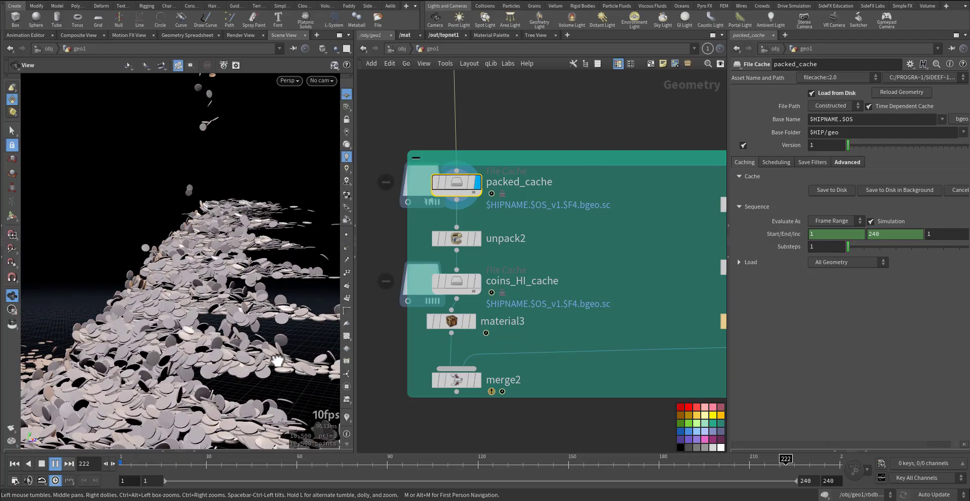
pyautogui.click(15, 464)
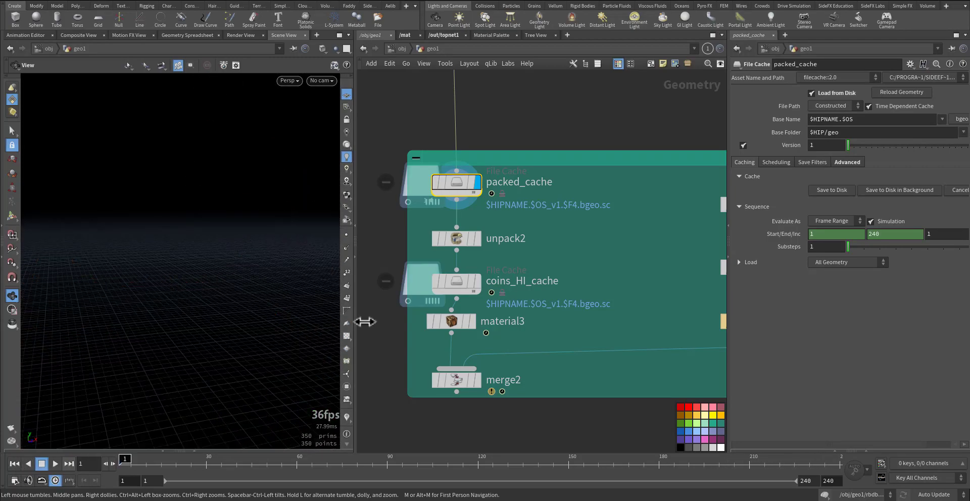
# Step: Inspect the geometry information of unpack2 and coins_HI_cache, and show the material assignment settings of material3
pyautogui.click(462, 236)
pyautogui.middleClick(462, 235)
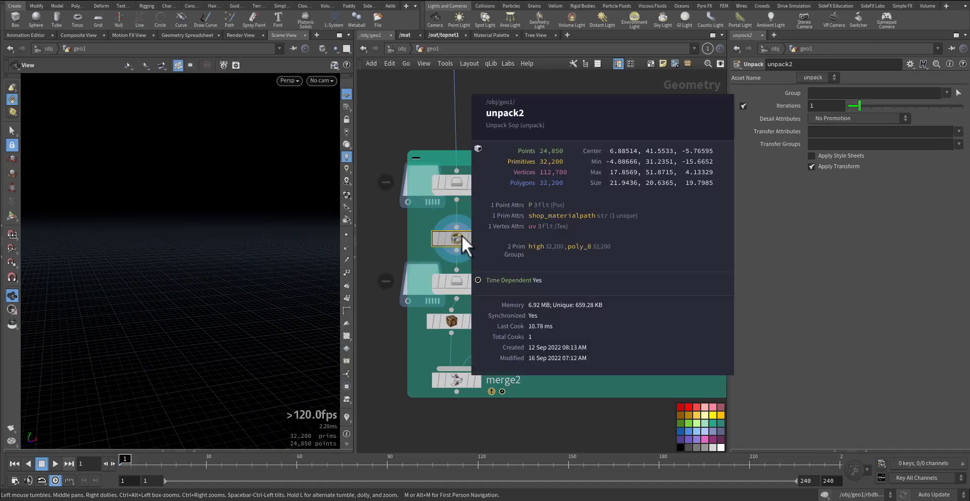
pyautogui.click(463, 280)
pyautogui.middleClick(462, 278)
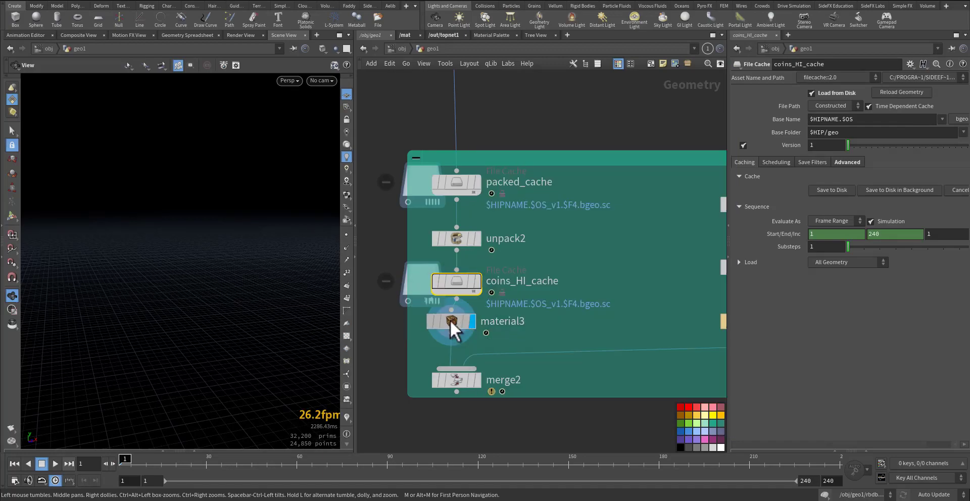
pyautogui.click(450, 321)
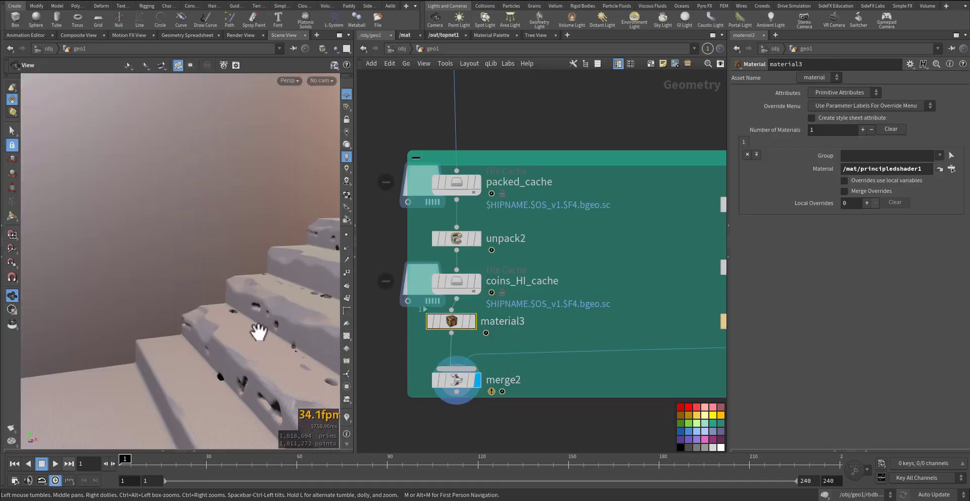
# Step: Frame the merged coins and stairs in the viewport, play the first few frames, and rewind to frame 1
pyautogui.moveTo(256, 329); pyautogui.dragTo(143, 341)
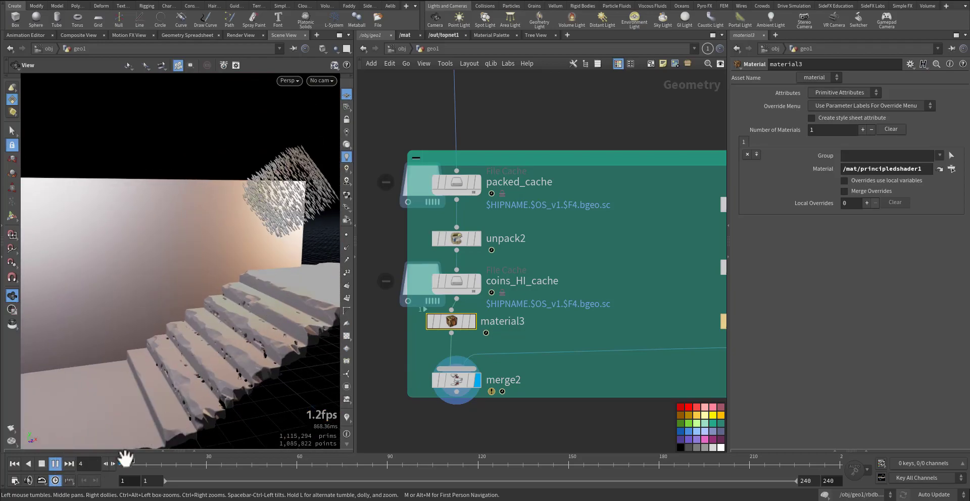
pyautogui.click(54, 464)
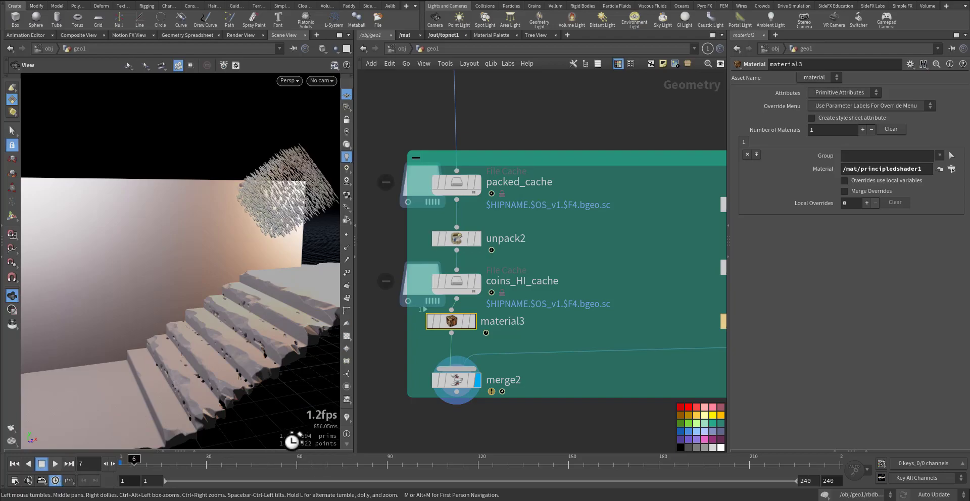
pyautogui.click(14, 465)
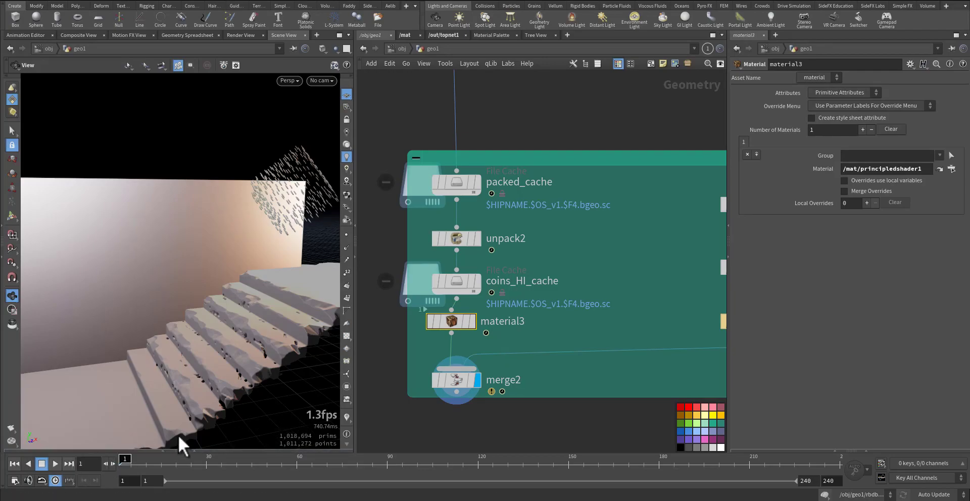
# Step: Jump to frame 240 and examine the coin pile with high-quality lighting and shadows shown in the viewport
pyautogui.press('Up')
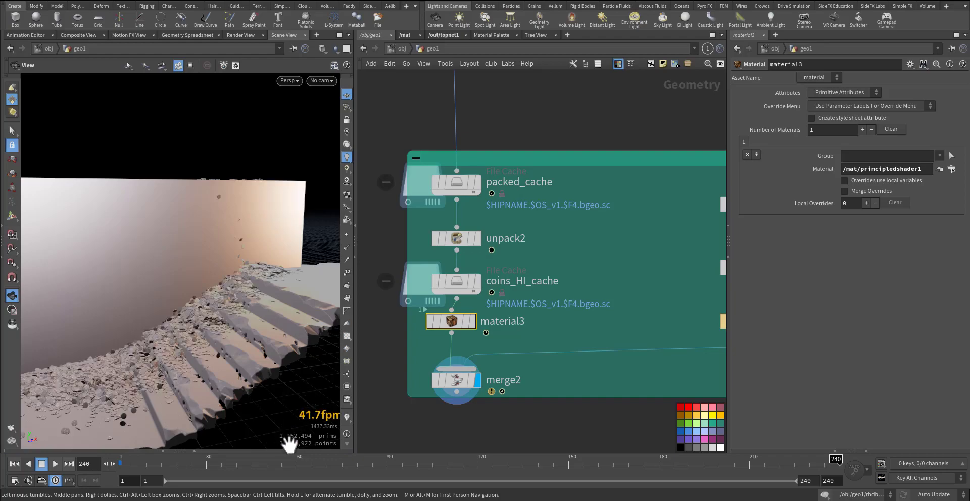
pyautogui.moveTo(388, 412); pyautogui.dragTo(398, 404, button='middle')
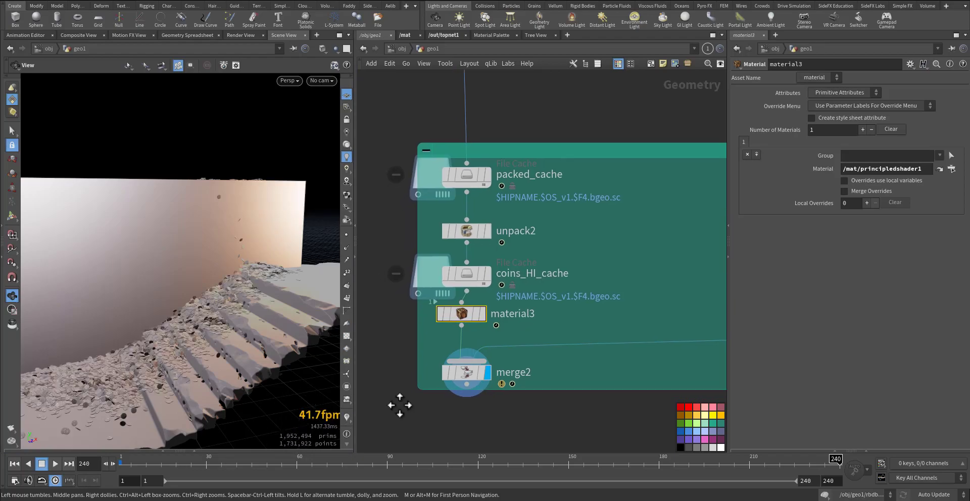
pyautogui.moveTo(177, 352); pyautogui.dragTo(303, 321)
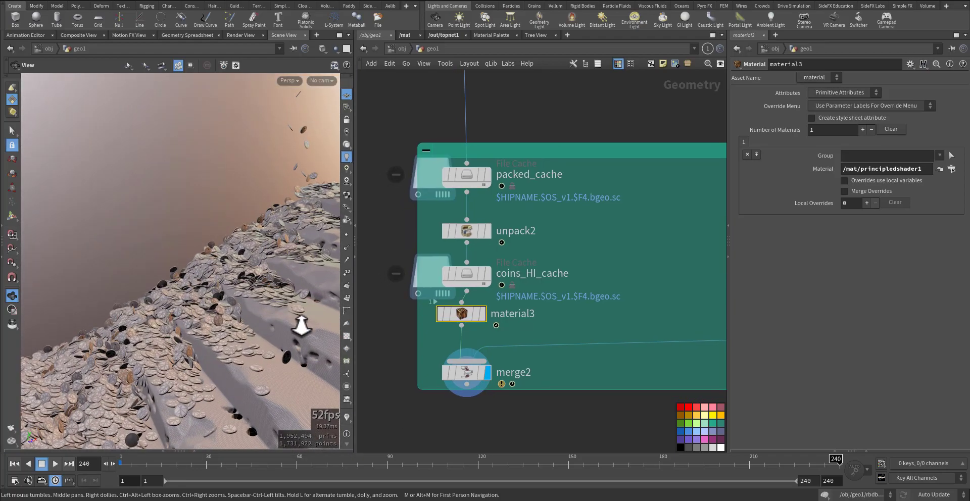
pyautogui.click(346, 180)
pyautogui.moveTo(219, 282); pyautogui.dragTo(263, 323)
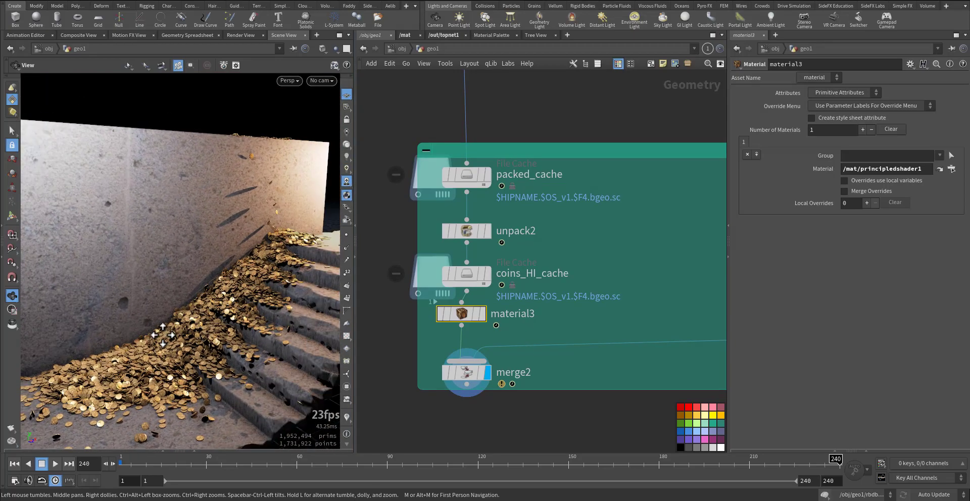
# Step: Open the /out/topnet1 task network and box-select its coin_karma render and waitforall nodes to examine the render chain
pyautogui.click(440, 35)
pyautogui.moveTo(470, 225); pyautogui.dragTo(471, 169, button='middle')
pyautogui.moveTo(436, 191); pyautogui.dragTo(541, 253)
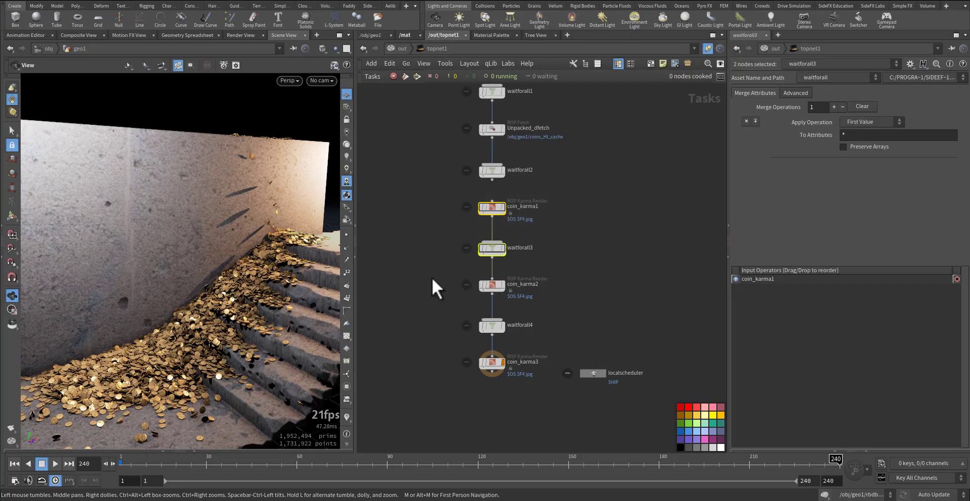
pyautogui.moveTo(435, 279); pyautogui.dragTo(598, 309)
pyautogui.moveTo(445, 316); pyautogui.dragTo(526, 338)
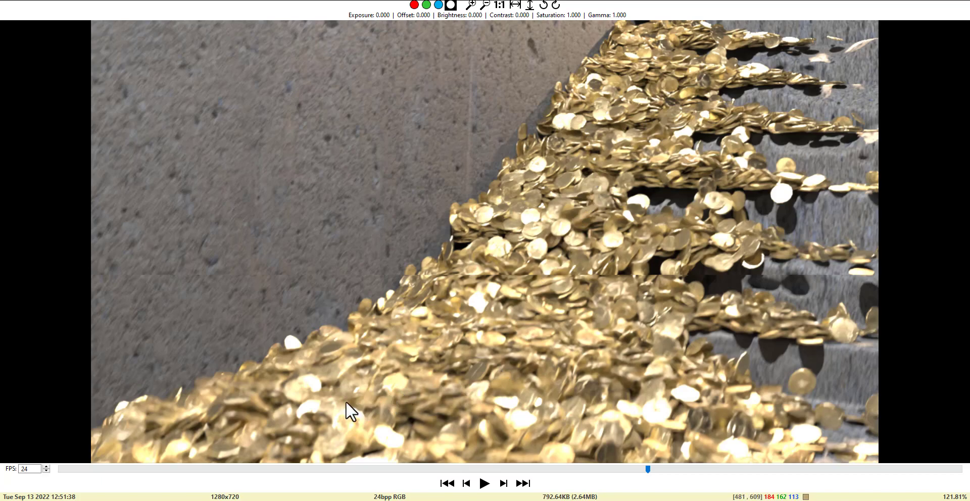
# Step: Switch to the image sequence player and play the rendered coin sequence at 24 FPS
pyautogui.click(484, 484)
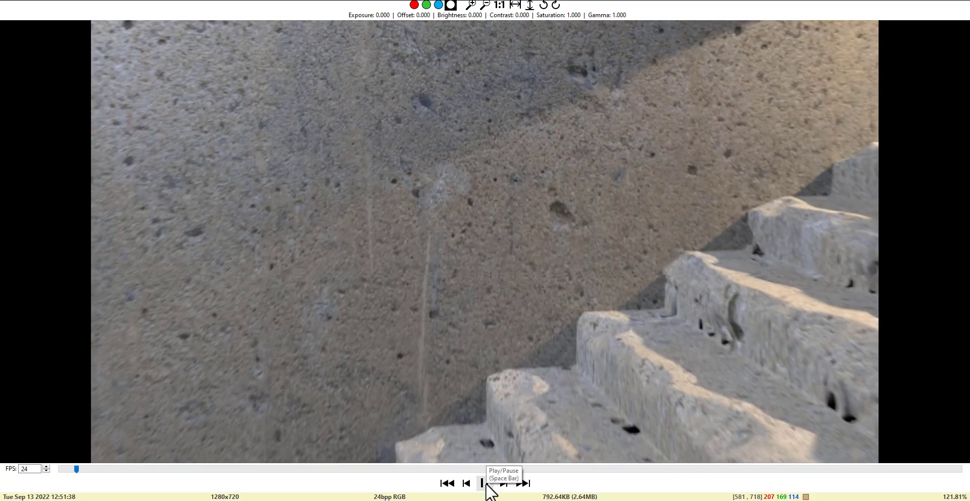